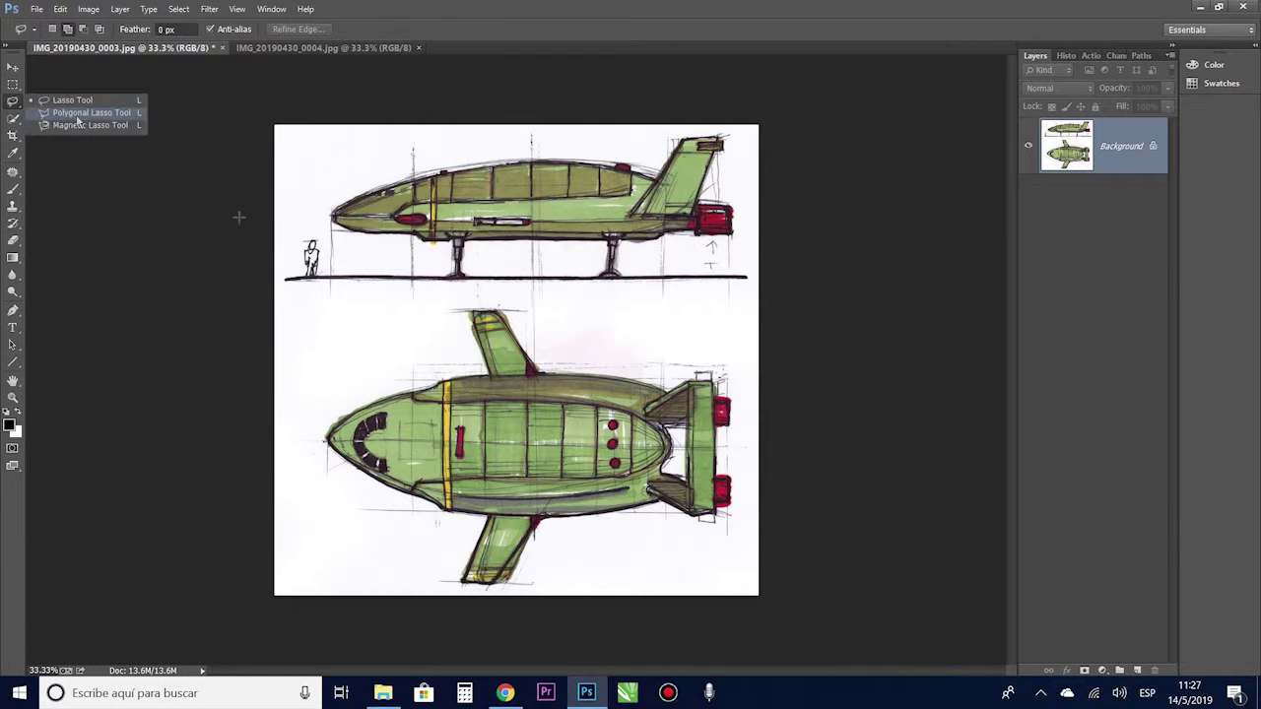
# Trace the upper wing and the upper fuselage edge of the top-view ship with the Polygonal Lasso, heading toward the tail.
pyautogui.click(79, 112)
pyautogui.scroll(5, 304, 535)
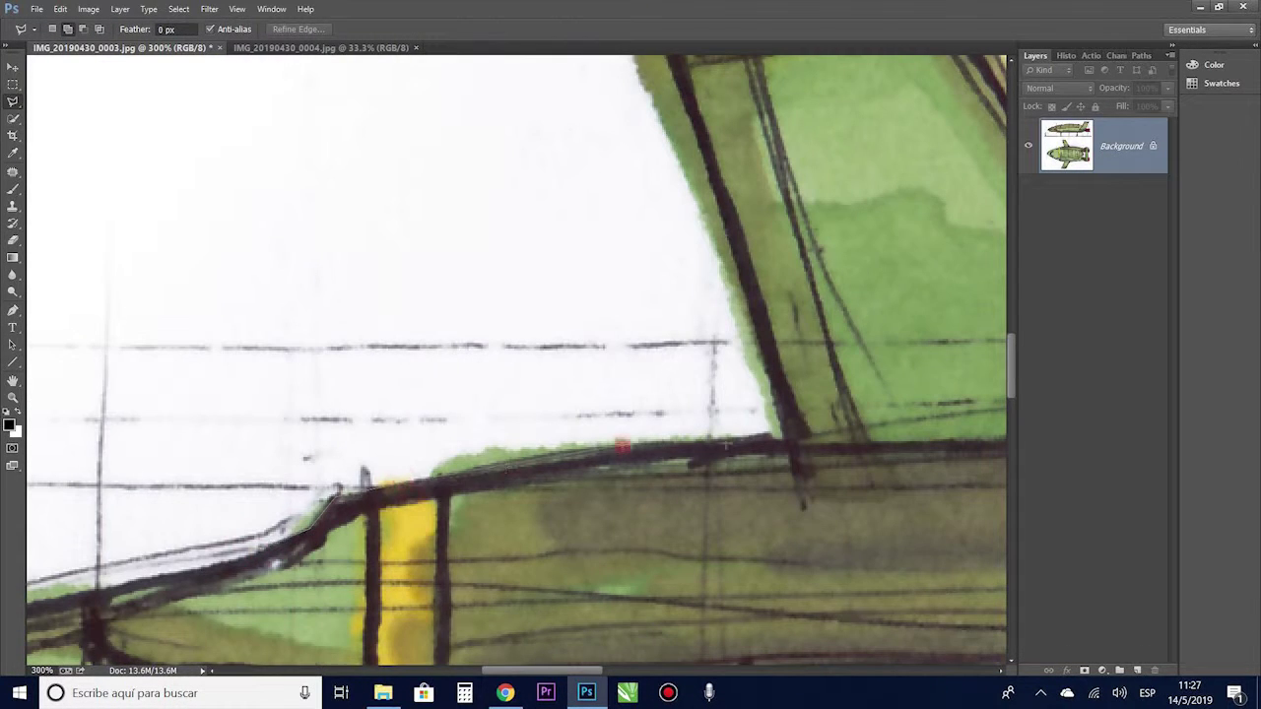
pyautogui.scroll(5, 623, 446)
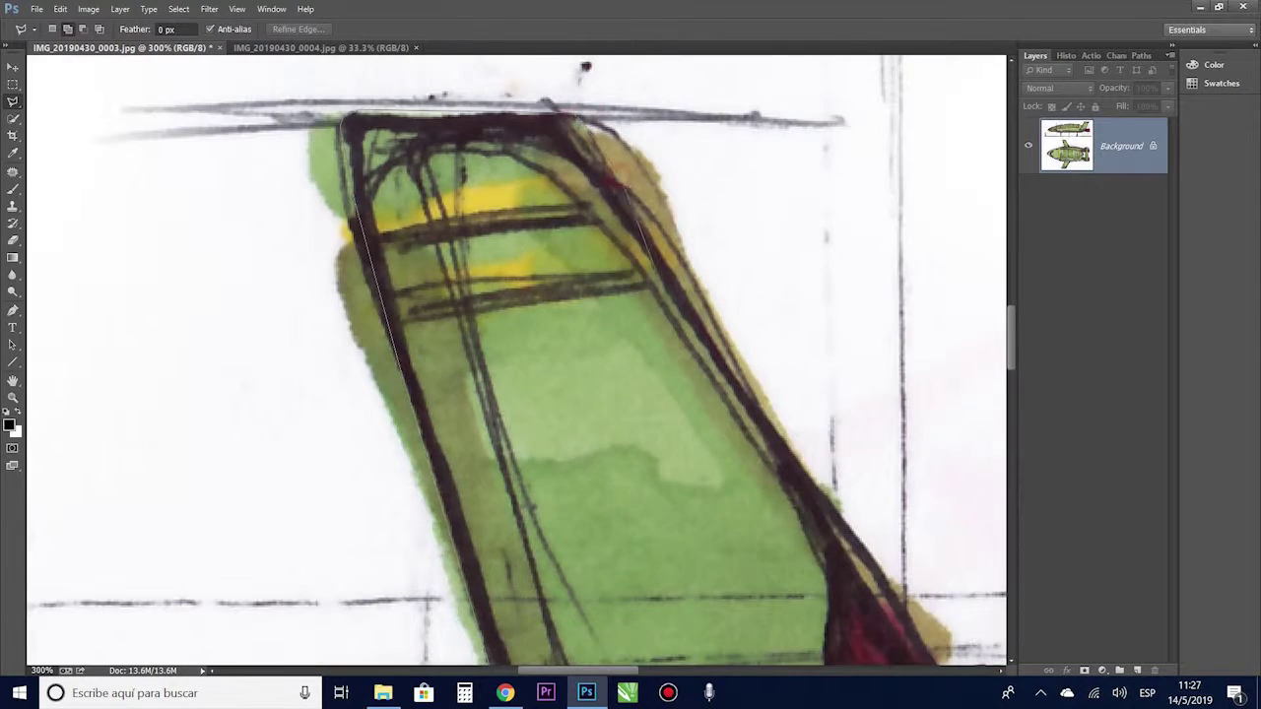
pyautogui.scroll(-5, 516, 364)
pyautogui.hscroll(5, 765, 317)
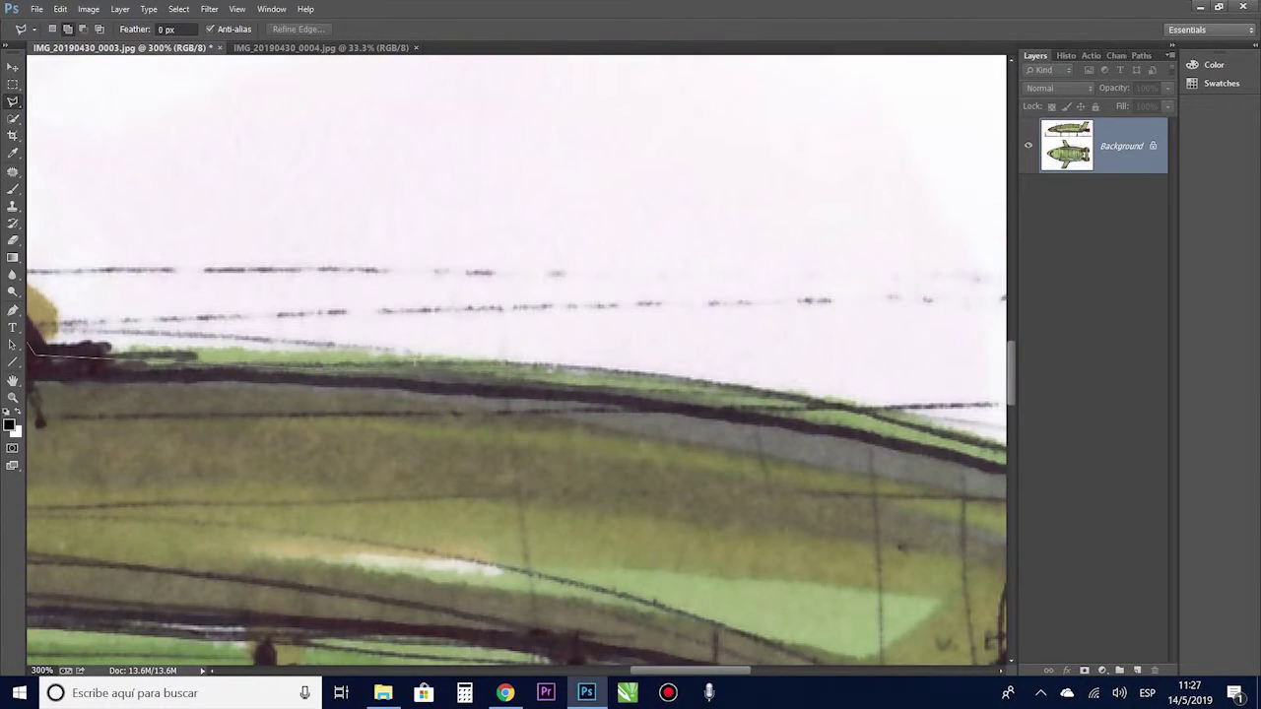
pyautogui.scroll(-5, 521, 363)
pyautogui.hscroll(5, 520, 363)
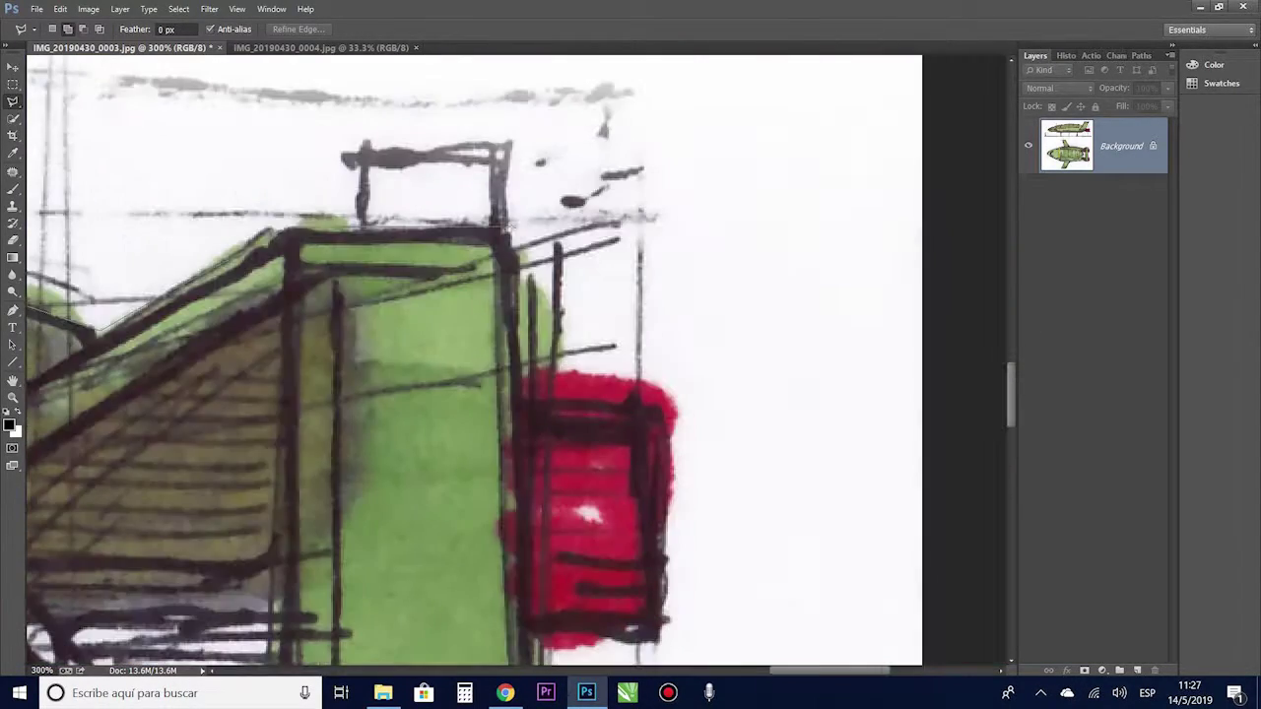
# Continue the lasso outline down the rear edge of the top-view ship's tail and around both red engines.
pyautogui.moveTo(663, 636); pyautogui.dragTo(653, 303)
pyautogui.click(645, 304)
pyautogui.click(518, 300)
pyautogui.moveTo(532, 597); pyautogui.dragTo(474, 189)
pyautogui.click(466, 359)
pyautogui.click(591, 369)
pyautogui.click(589, 562)
pyautogui.moveTo(470, 563); pyautogui.dragTo(422, 189)
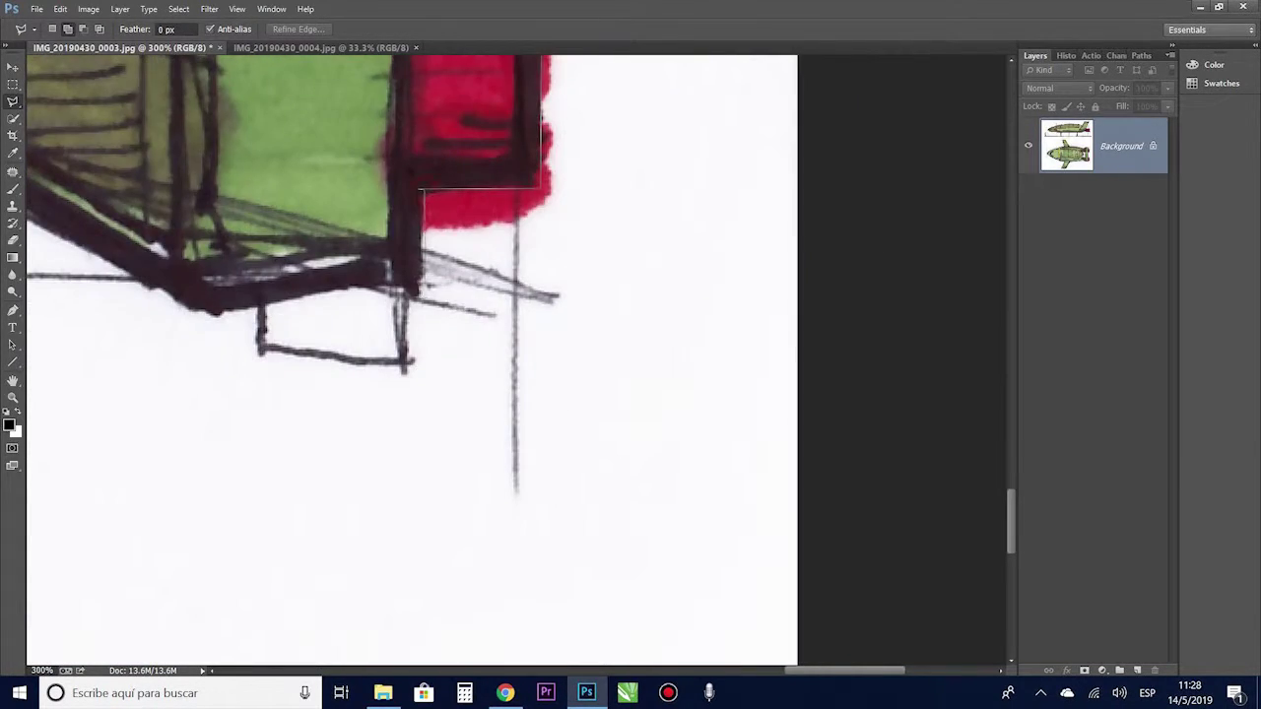
# Continue the outline around the lower tail corner and along the lower wing of the top-view ship.
pyautogui.moveTo(390, 287); pyautogui.dragTo(679, 431)
pyautogui.moveTo(295, 394); pyautogui.dragTo(660, 345)
pyautogui.moveTo(507, 473)
pyautogui.mouseDown()
pyautogui.moveTo(591, 240)
pyautogui.moveTo(591, 72)
pyautogui.moveTo(591, 239)
pyautogui.mouseUp()
pyautogui.moveTo(424, 493); pyautogui.dragTo(591, 197)
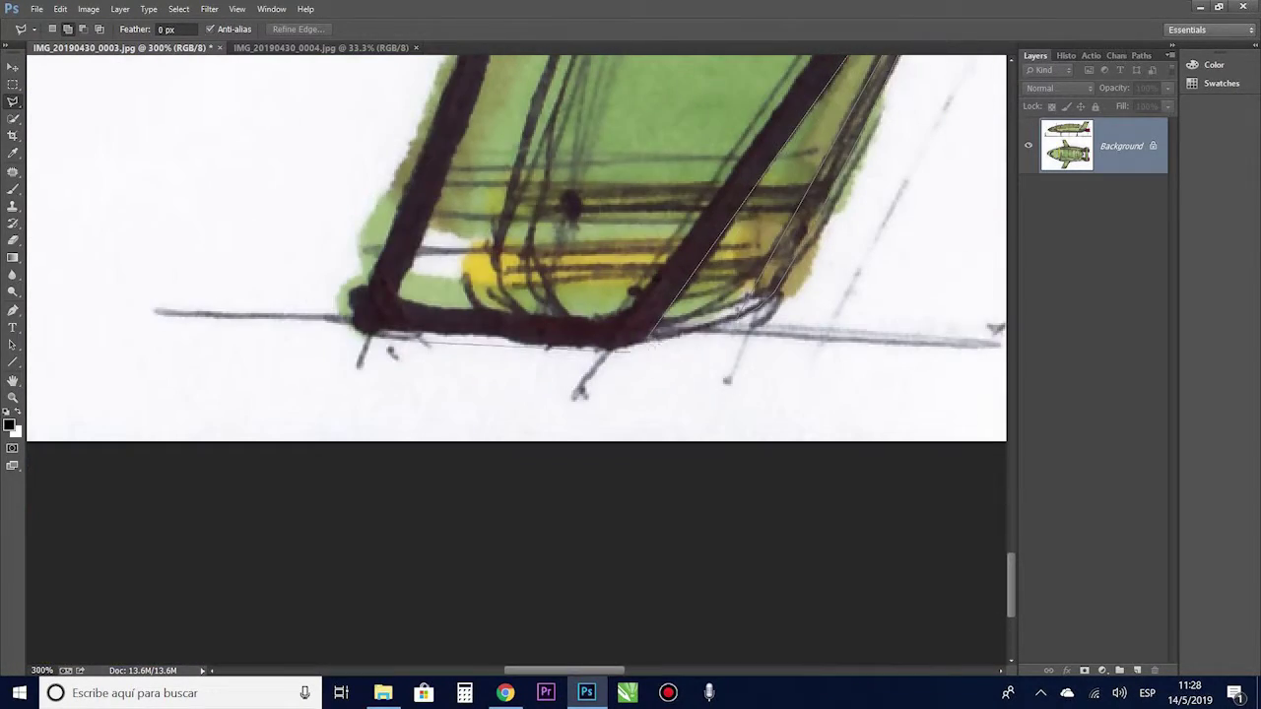
# Trace the lower fuselage and the nose of the top-view ship and close the lasso selection.
pyautogui.moveTo(415, 177); pyautogui.dragTo(929, 628)
pyautogui.moveTo(306, 352); pyautogui.dragTo(422, 464)
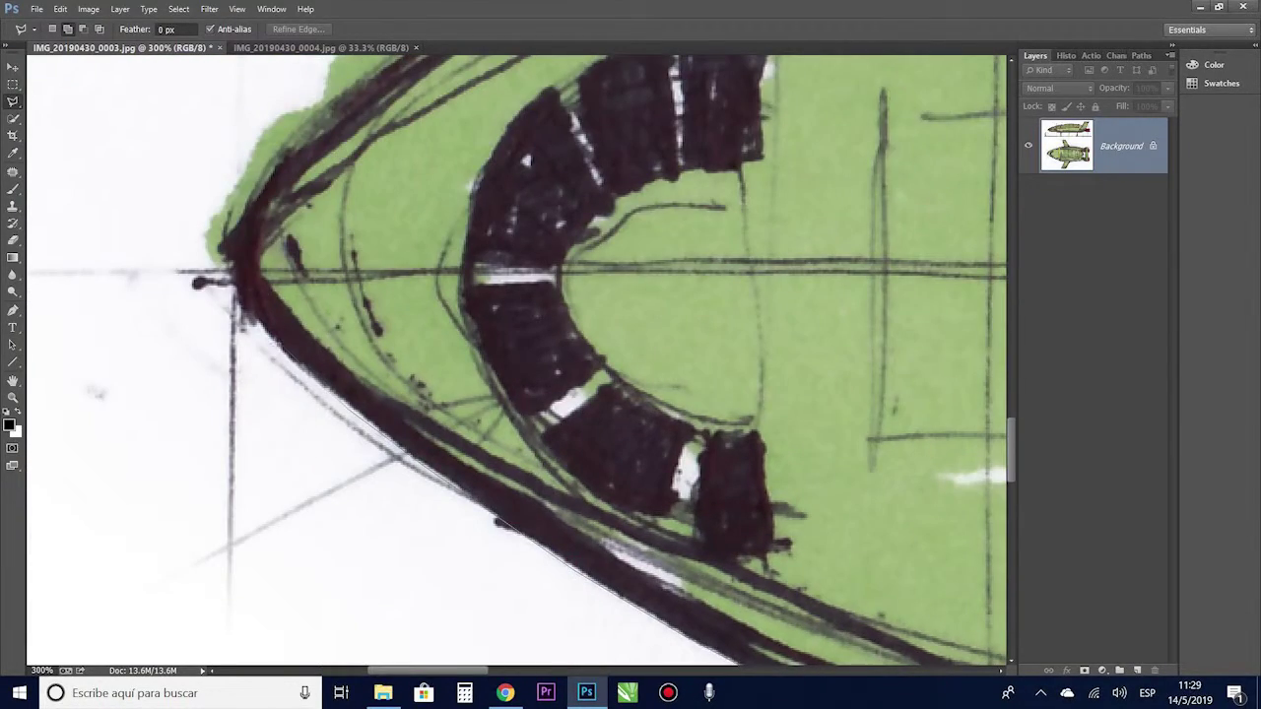
pyautogui.moveTo(592, 197); pyautogui.dragTo(552, 463)
pyautogui.moveTo(690, 247); pyautogui.dragTo(493, 375)
pyautogui.moveTo(749, 650); pyautogui.dragTo(520, 581)
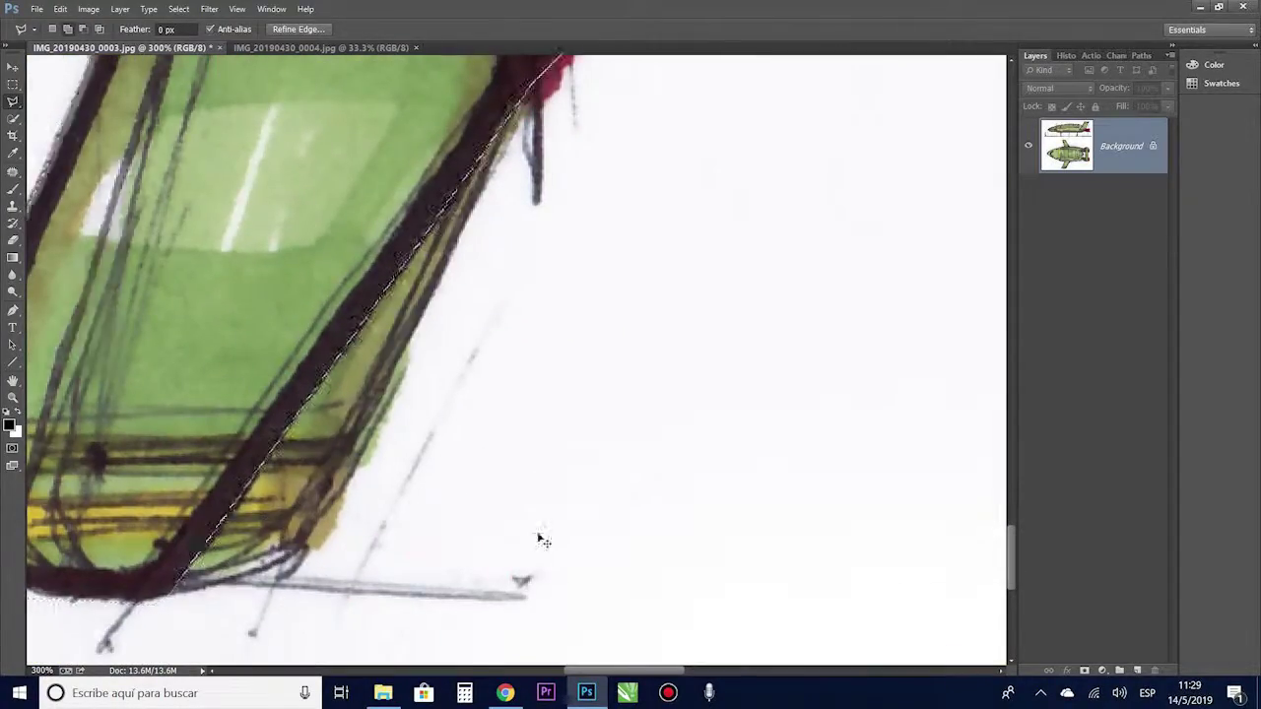
# Subtract the white gap between fuselage and tail from the selection and copy the top-view ship to a new layer.
pyautogui.scroll(-5, 537, 535)
pyautogui.scroll(5, 732, 309)
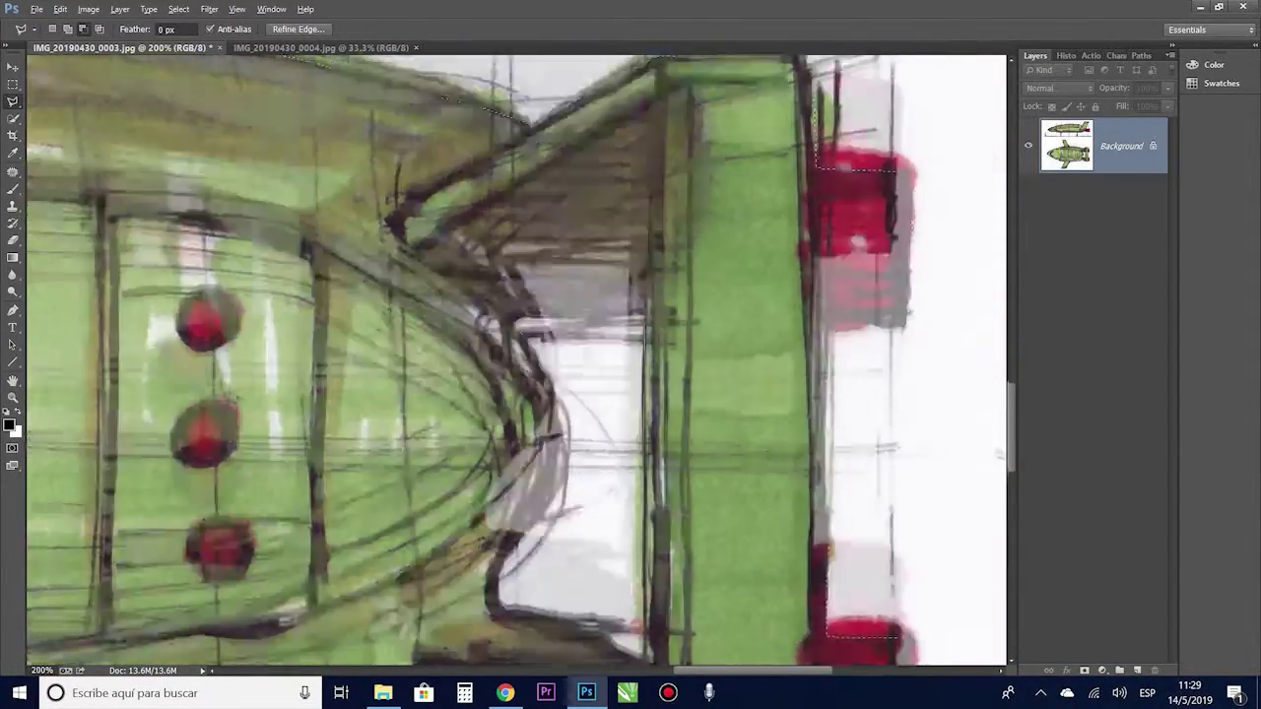
pyautogui.moveTo(597, 534); pyautogui.dragTo(553, 367)
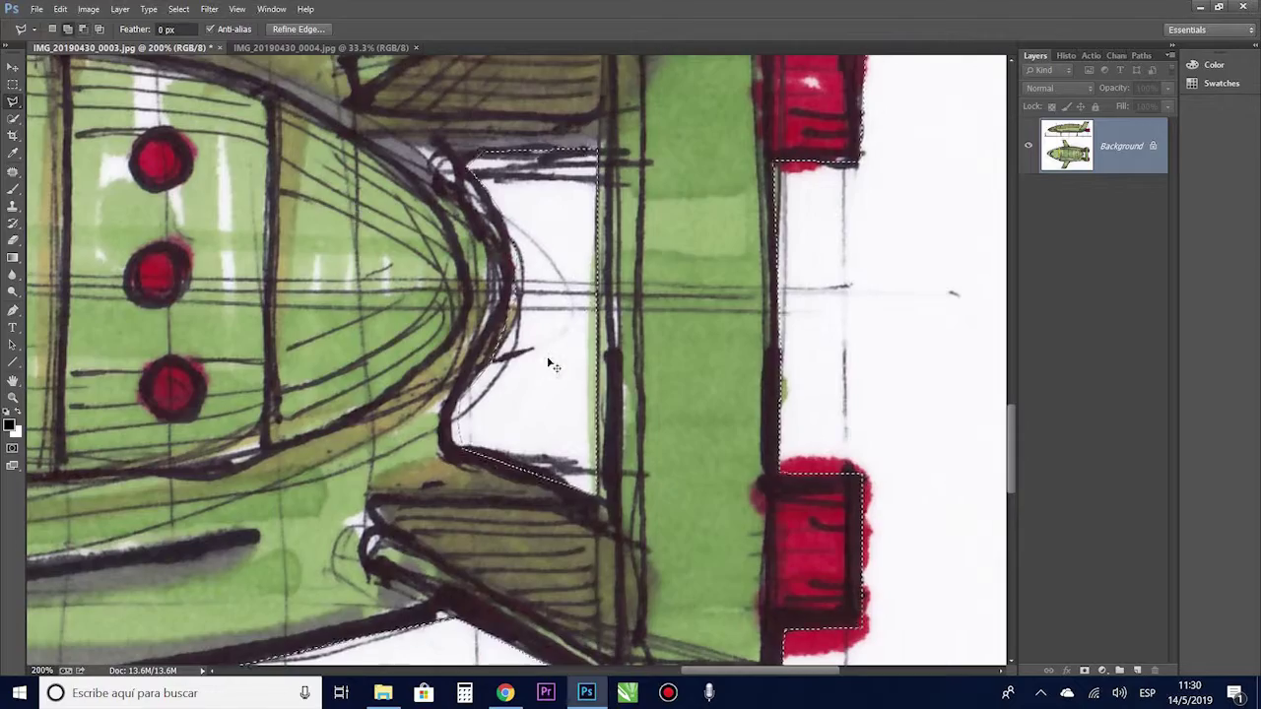
pyautogui.scroll(-5, 553, 367)
pyautogui.hotkey('ctrl', 'j')
# On the Background layer, reduce the eraser to 26 px and erase the stray lines around the standing figure and below the ship's nose.
pyautogui.scroll(2, 365, 256)
pyautogui.hotkey('ctrl', '+')
pyautogui.hotkey('ctrl', '+')
pyautogui.hotkey('ctrl', '+')
pyautogui.hotkey('ctrl', '+')
pyautogui.hotkey('ctrl', '+')
pyautogui.click(1123, 201)
pyautogui.moveTo(296, 197); pyautogui.dragTo(690, 631)
pyautogui.moveTo(295, 246); pyautogui.dragTo(631, 434)
pyautogui.moveTo(474, 394); pyautogui.dragTo(744, 449)
pyautogui.press('e')
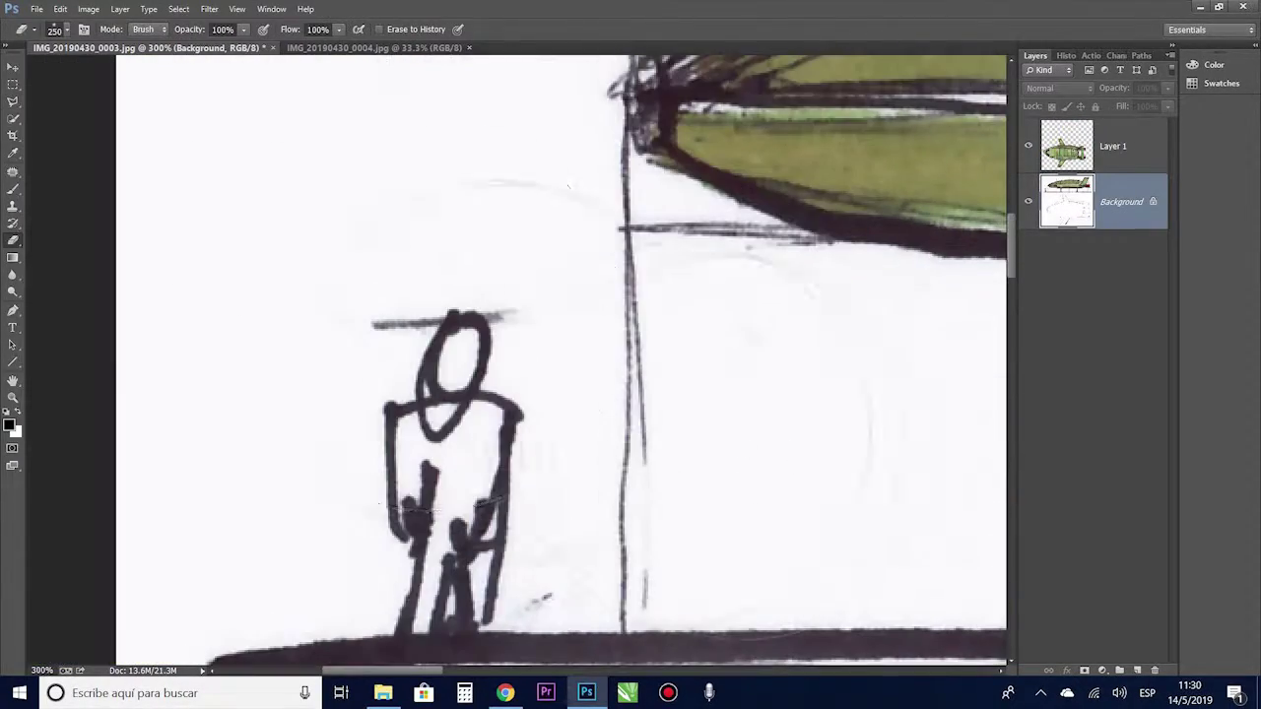
pyautogui.click(142, 44)
pyautogui.rightClick(141, 69)
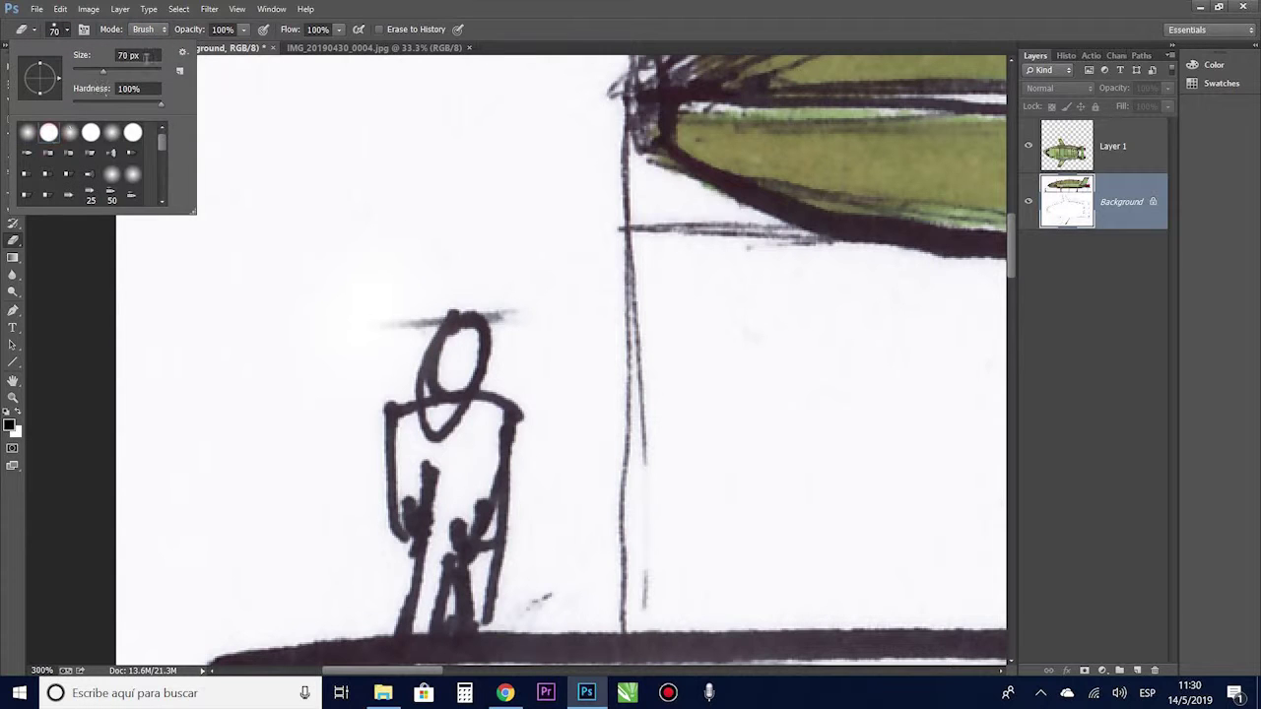
pyautogui.moveTo(83, 75); pyautogui.dragTo(87, 75)
pyautogui.click(338, 285)
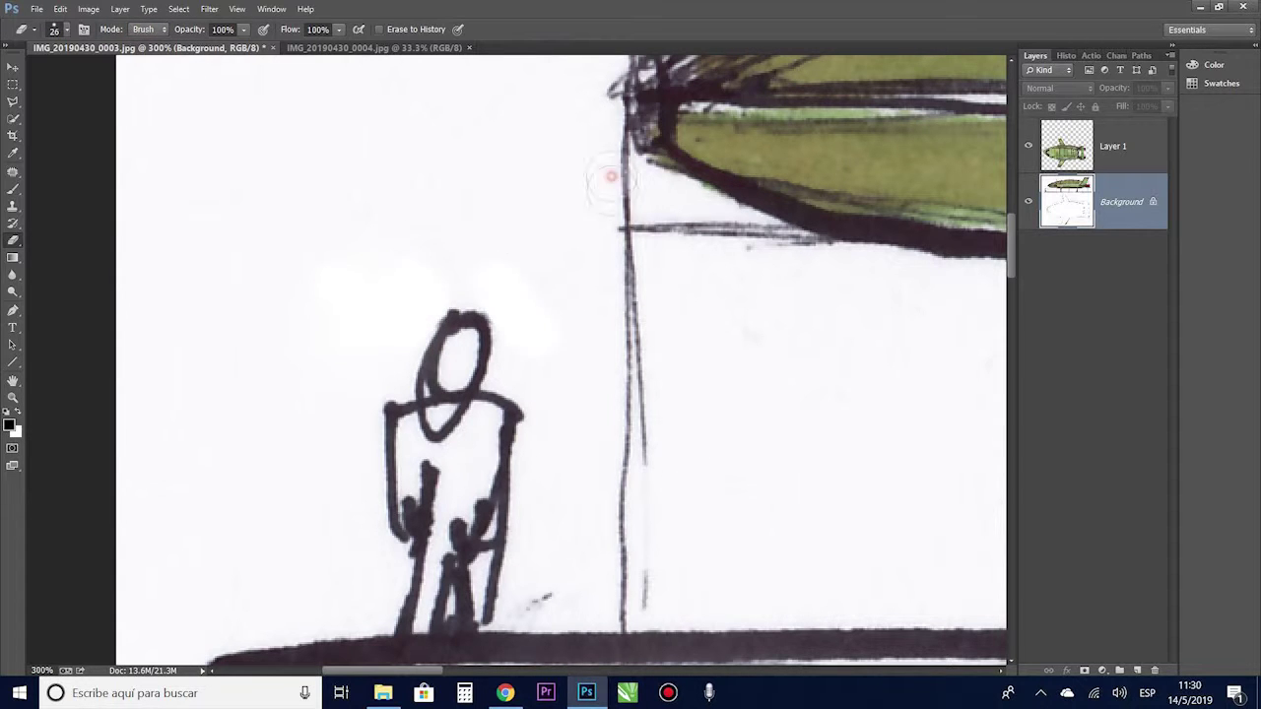
pyautogui.moveTo(754, 543); pyautogui.dragTo(535, 255)
# Select the paper background around the side-view ship with the Magic Wand, clear it to white and deselect.
pyautogui.hotkey('ctrl', '-')
pyautogui.hotkey('ctrl', '-')
pyautogui.hotkey('ctrl', '-')
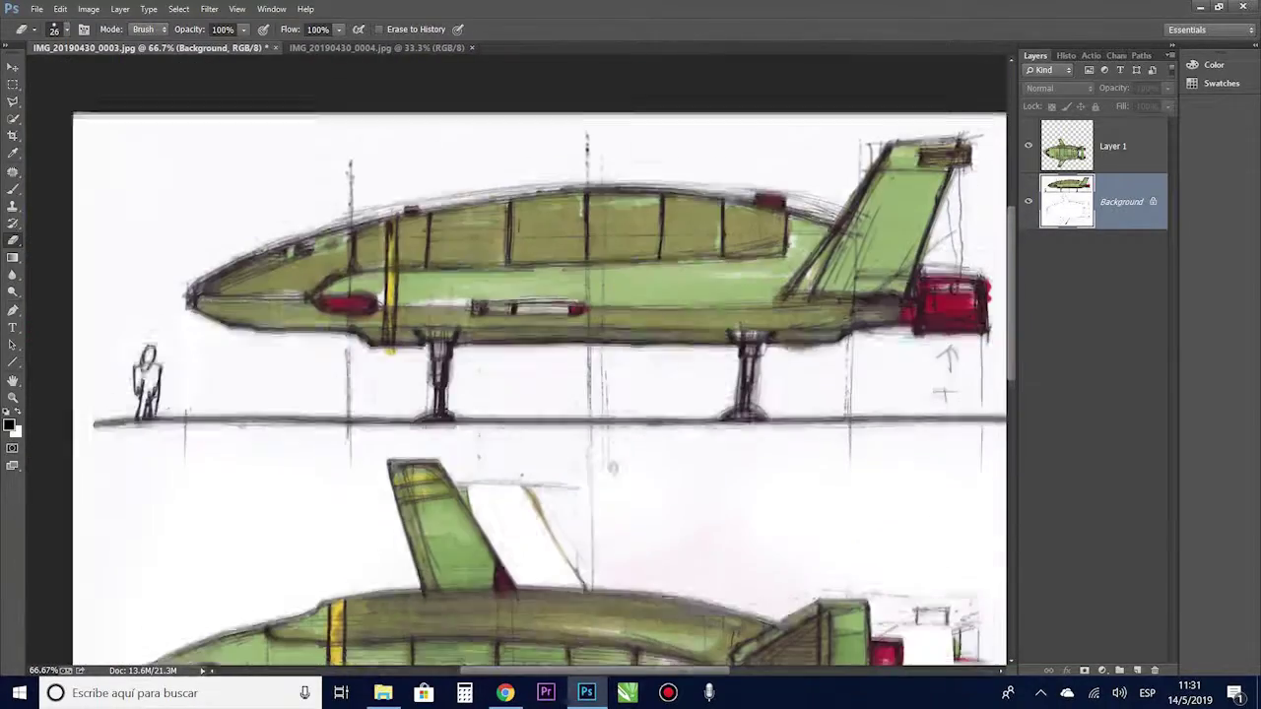
pyautogui.click(13, 119)
pyautogui.rightClick(13, 118)
pyautogui.click(59, 134)
pyautogui.click(828, 392)
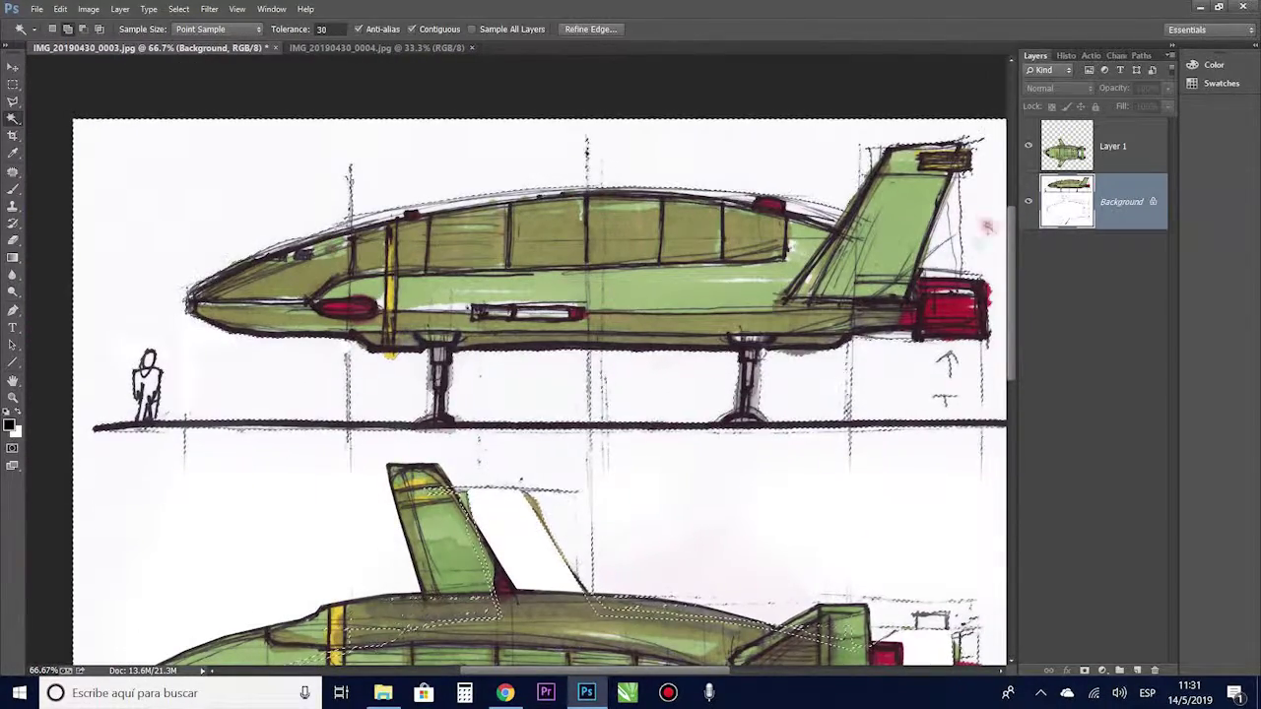
pyautogui.press('Delete')
pyautogui.press('Return')
pyautogui.hotkey('ctrl', 'd')
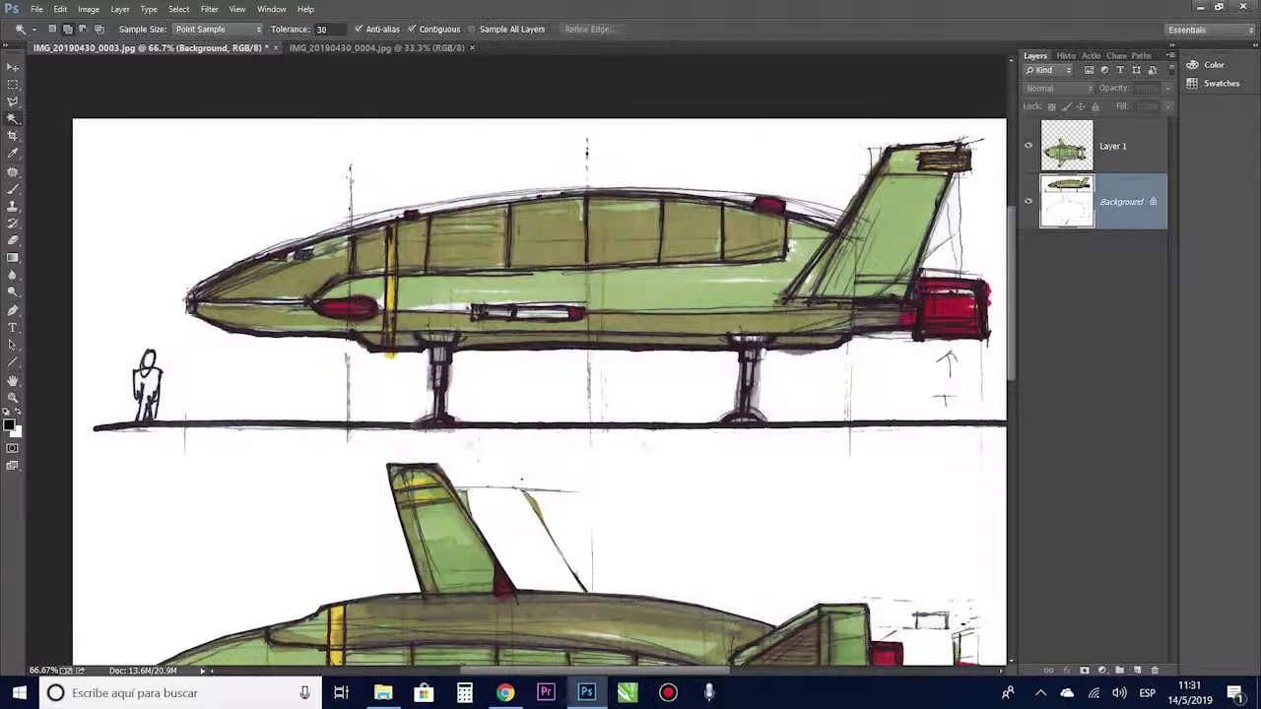
# Erase the leftover guide lines between the side-view ship's belly and the ground line near the front landing leg.
pyautogui.hotkey('ctrl', '+')
pyautogui.hotkey('ctrl', '+')
pyautogui.press('e')
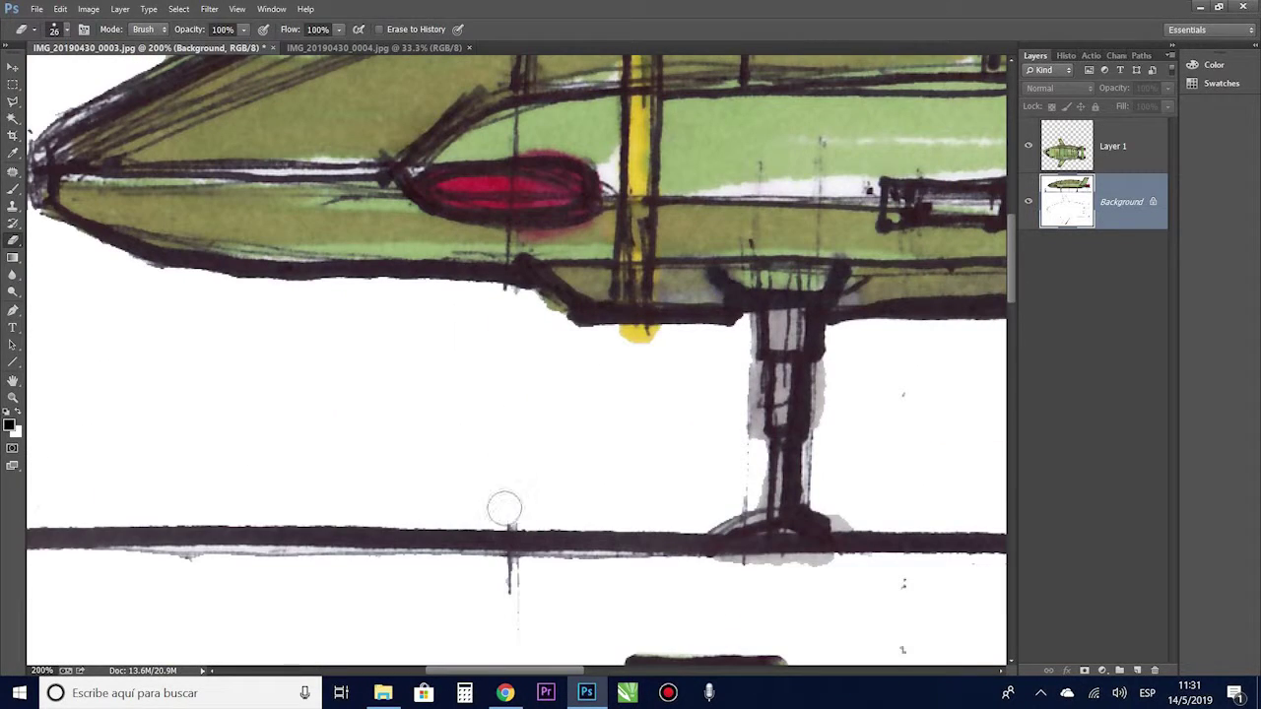
pyautogui.hscroll(4, 703, 573)
pyautogui.scroll(1, 703, 574)
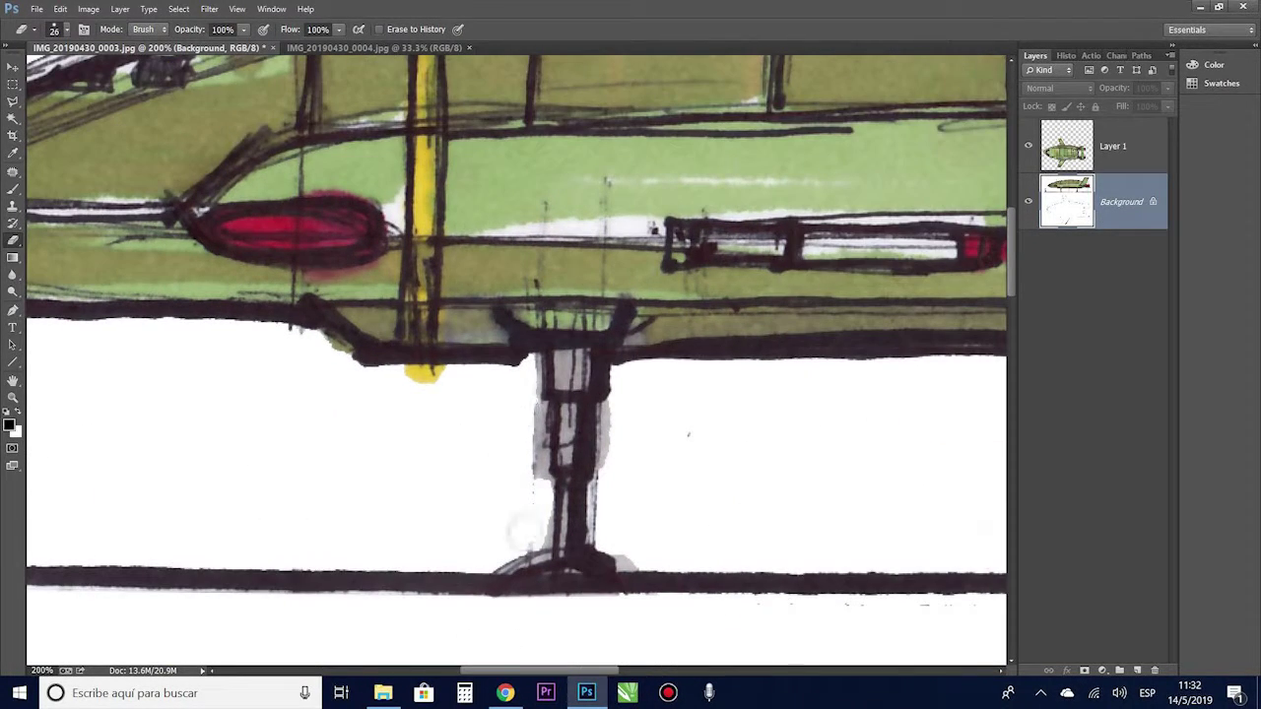
pyautogui.hscroll(-3, 516, 360)
pyautogui.scroll(1, 516, 360)
# Trace the front underside, the nose and the front upper edge of the side-view ship with the Polygonal Lasso.
pyautogui.press('l')
pyautogui.scroll(3, 901, 489)
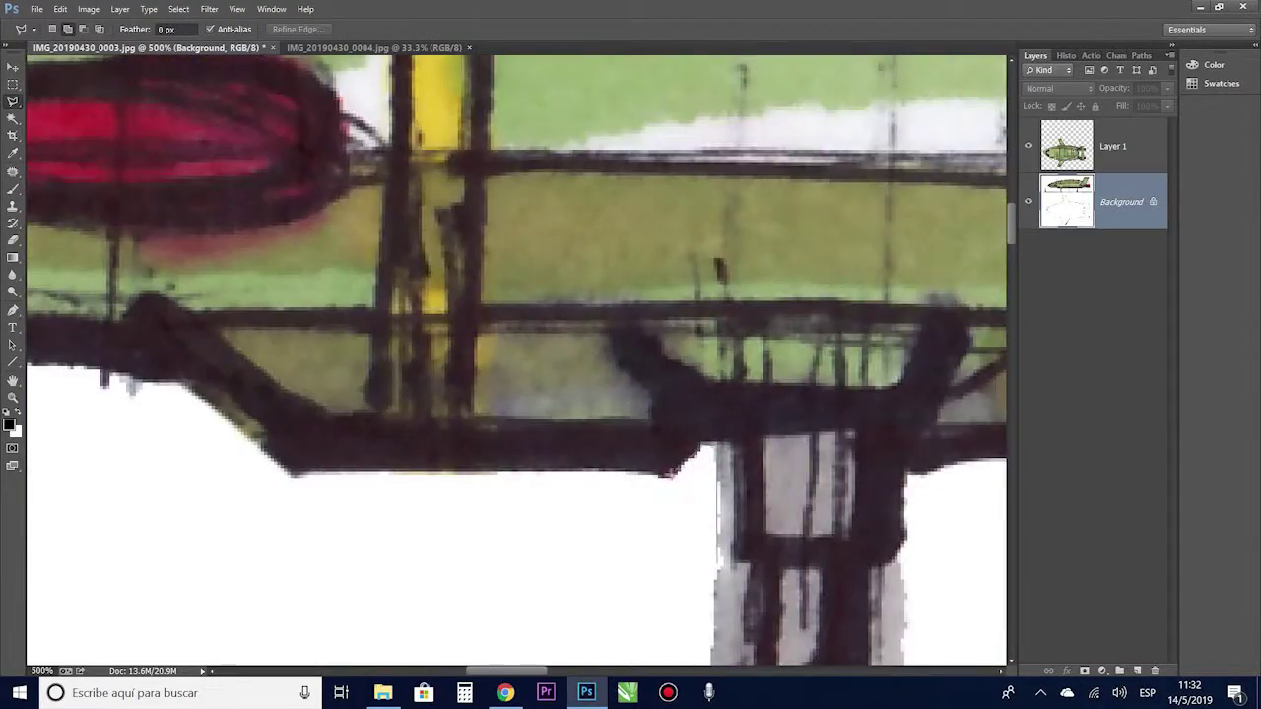
pyautogui.hscroll(-4, 516, 360)
pyautogui.hscroll(-5, 625, 392)
pyautogui.hscroll(8, 454, 199)
pyautogui.scroll(3, 453, 199)
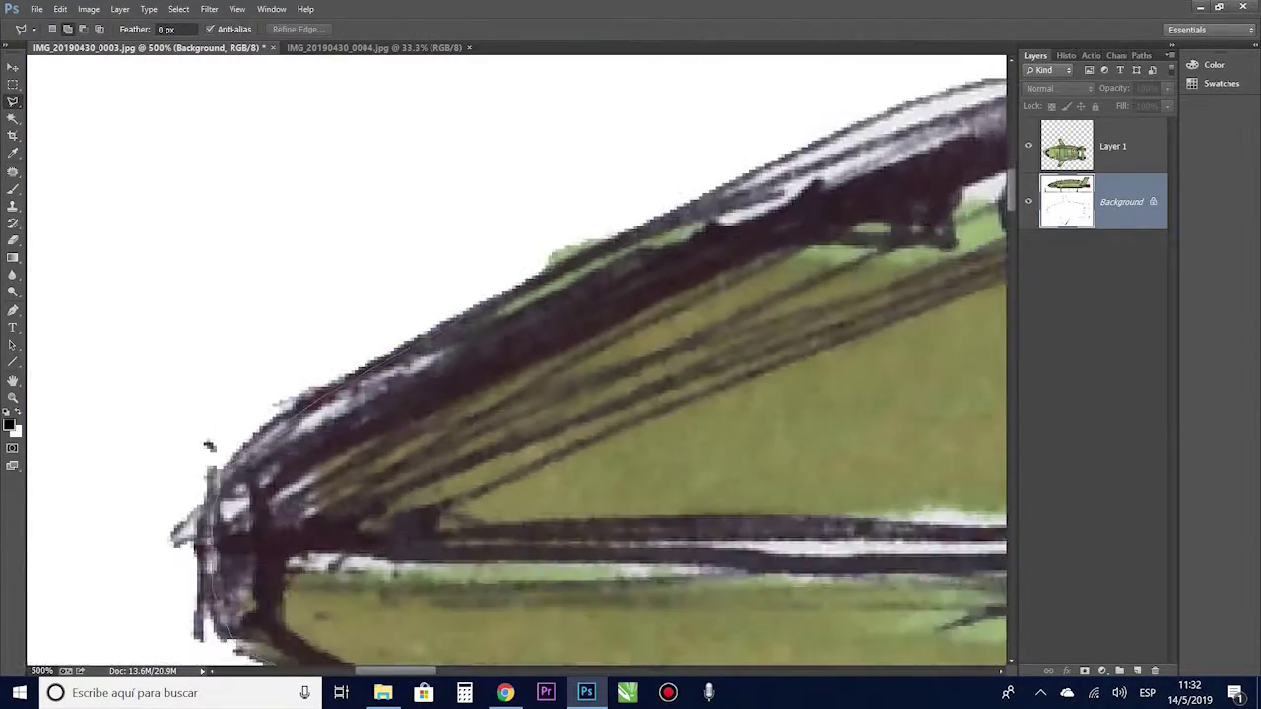
pyautogui.hscroll(-5, 517, 360)
pyautogui.scroll(-3, 516, 360)
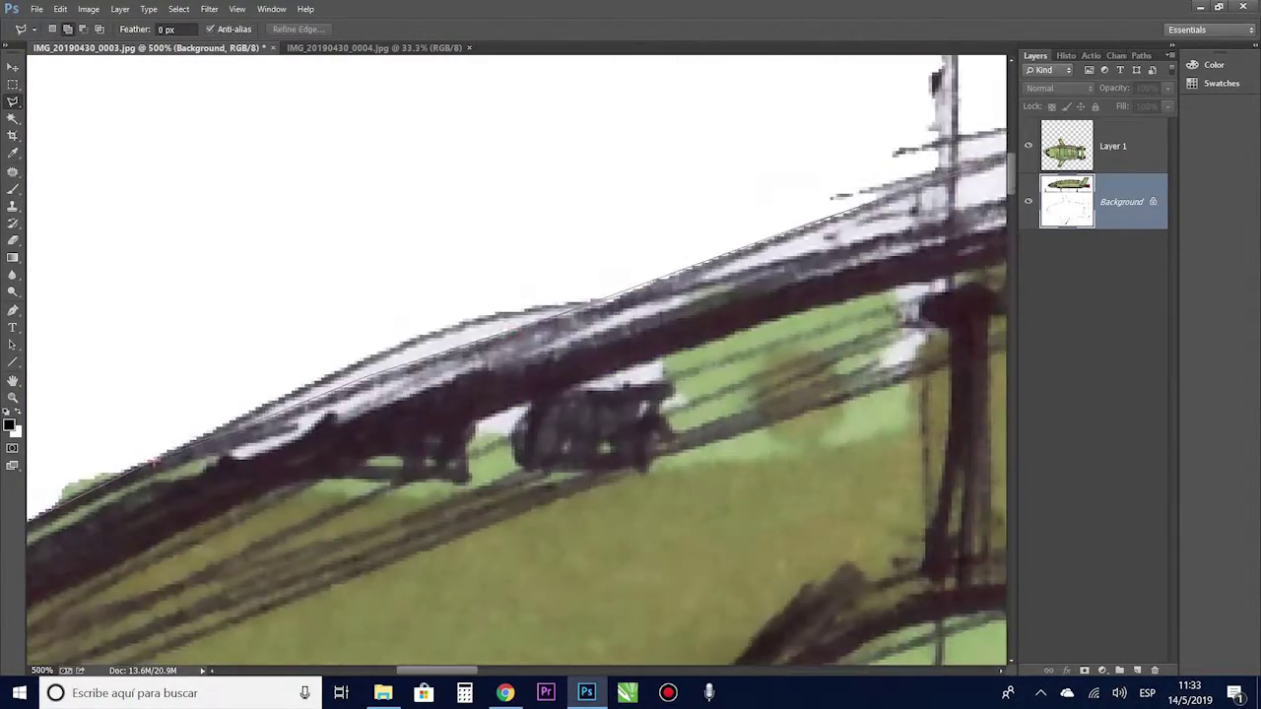
# Continue the lasso outline along the side-view ship's roof, past the red roof details, up to the tail fin.
pyautogui.hscroll(10, 318, 277)
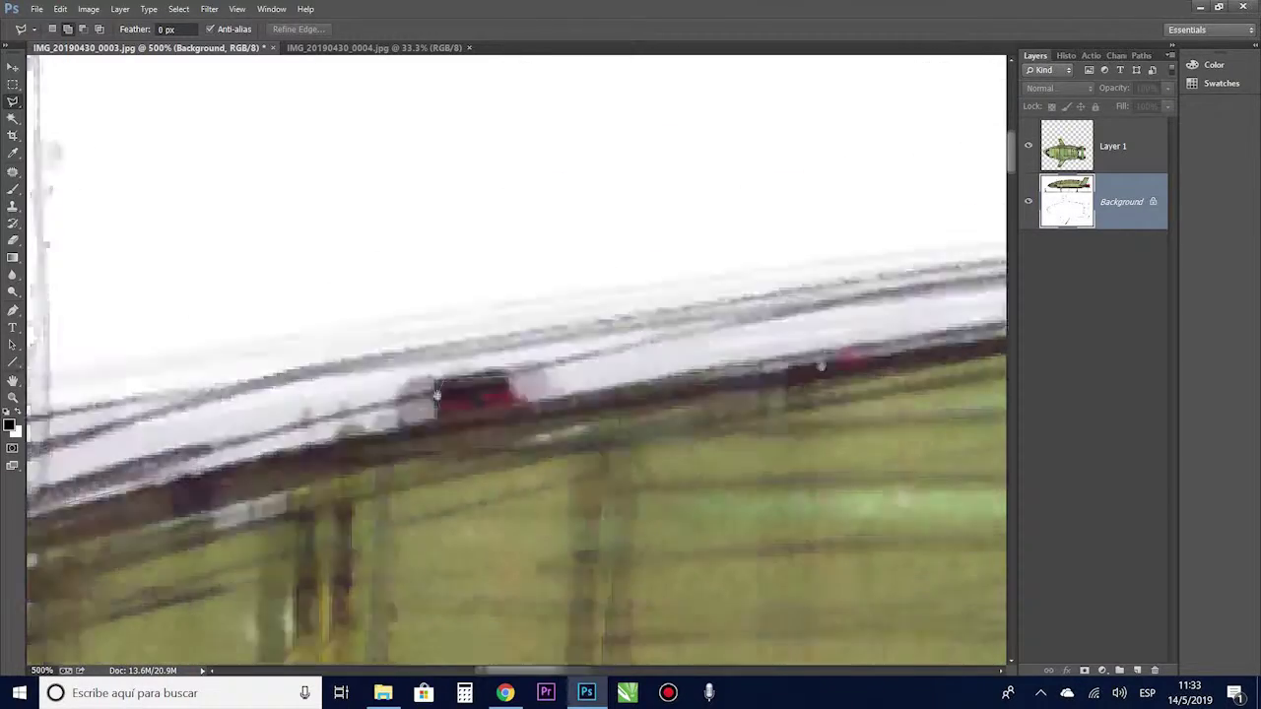
pyautogui.scroll(3, 318, 277)
pyautogui.hscroll(10, 318, 277)
pyautogui.scroll(3, 318, 277)
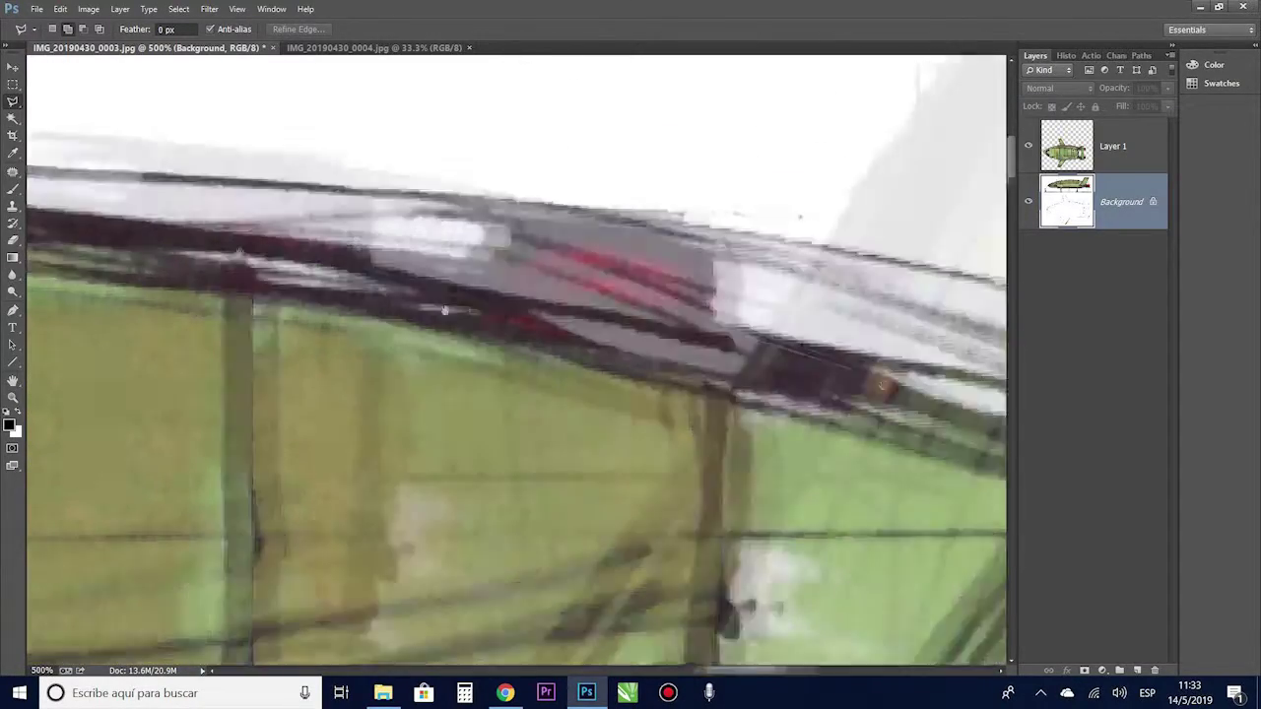
pyautogui.hscroll(8, 505, 272)
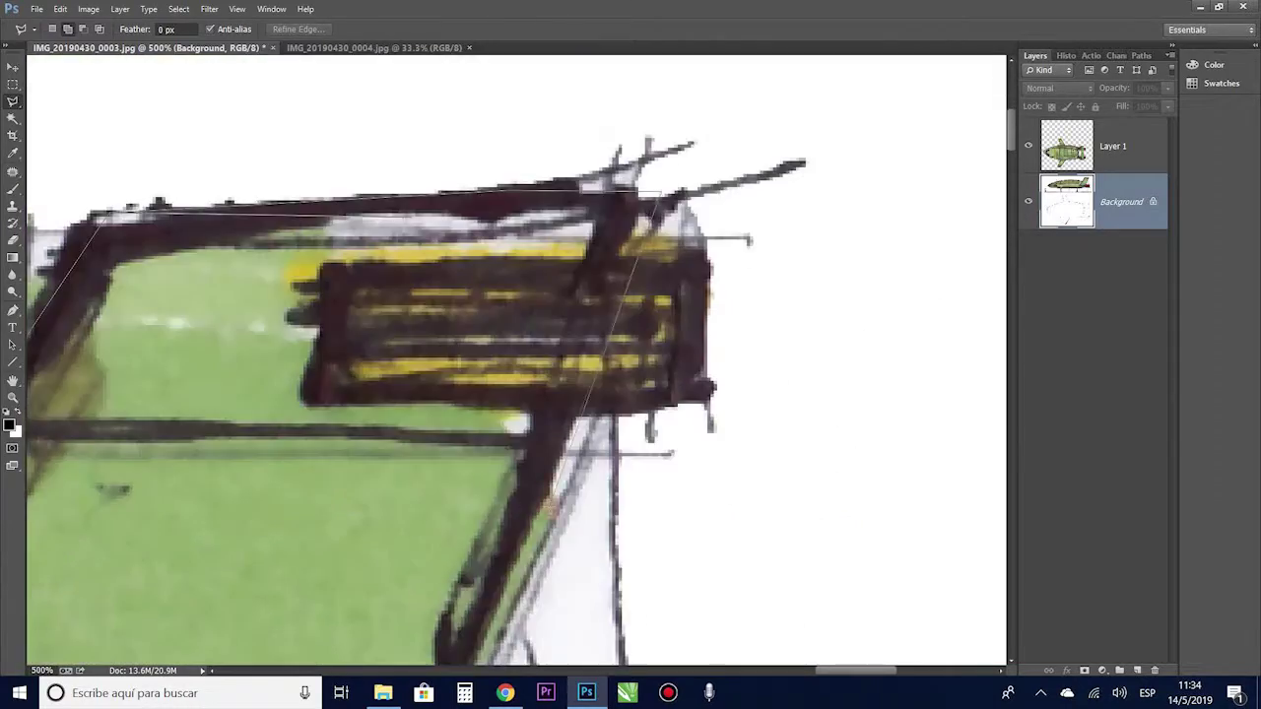
# Trace the tail fin, the red engine and the rear underside of the side-view ship, then close the selection.
pyautogui.scroll(-10, 505, 273)
pyautogui.click(429, 417)
pyautogui.scroll(-10, 504, 355)
pyautogui.hscroll(5, 504, 355)
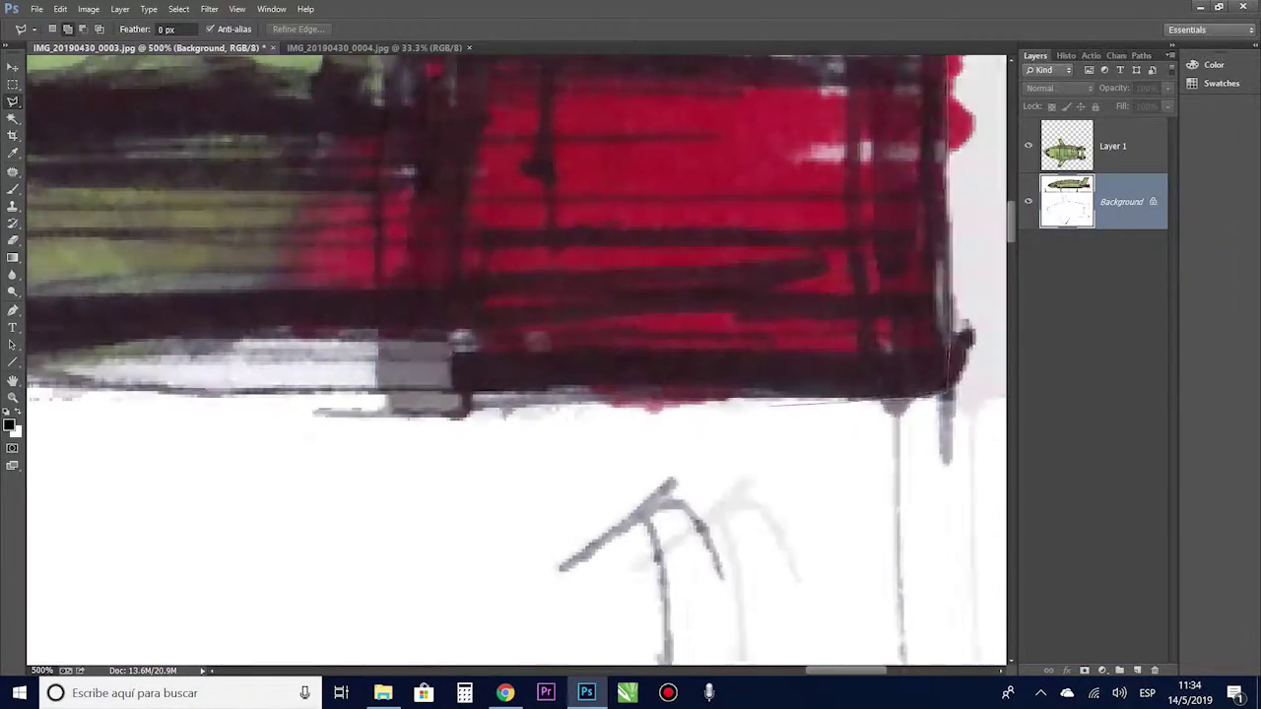
pyautogui.hscroll(10, 516, 360)
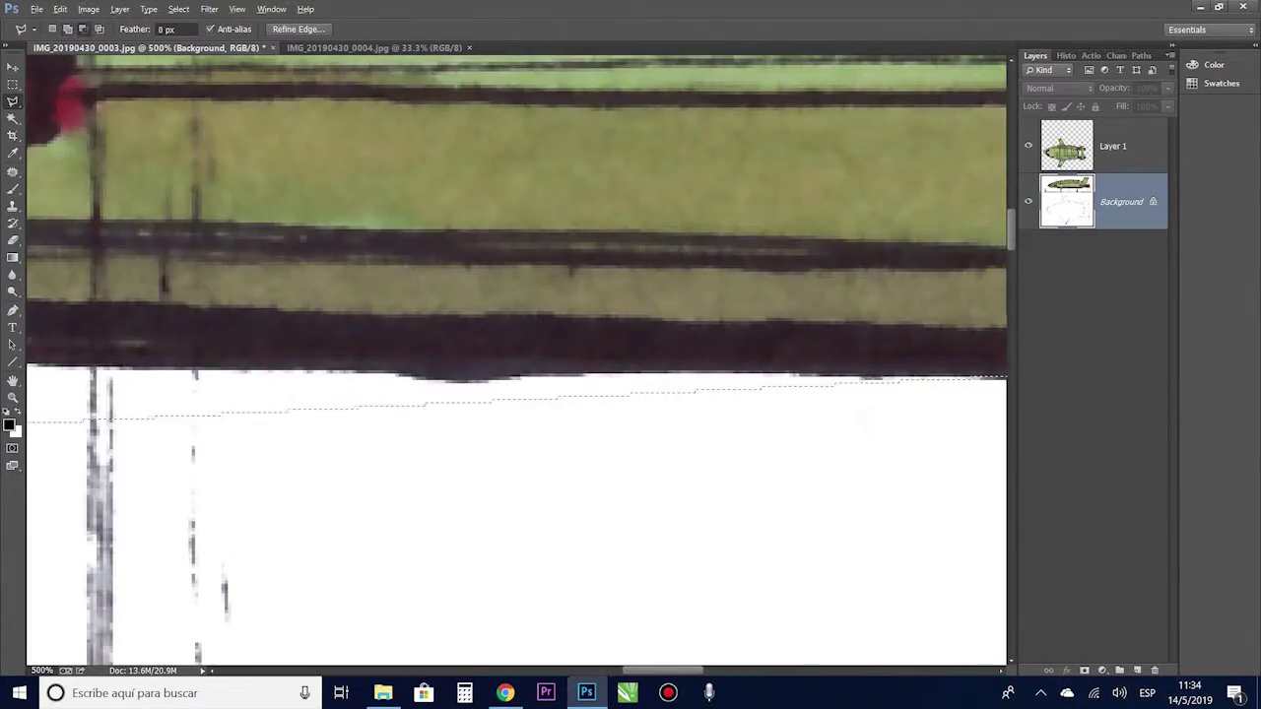
pyautogui.press('Return')
# Refine the selection along the side-view ship's belly, cutting away the blank area below it and including the landing legs.
pyautogui.hotkey('ctrl', '-')
pyautogui.hotkey('ctrl', '-')
pyautogui.click(220, 338)
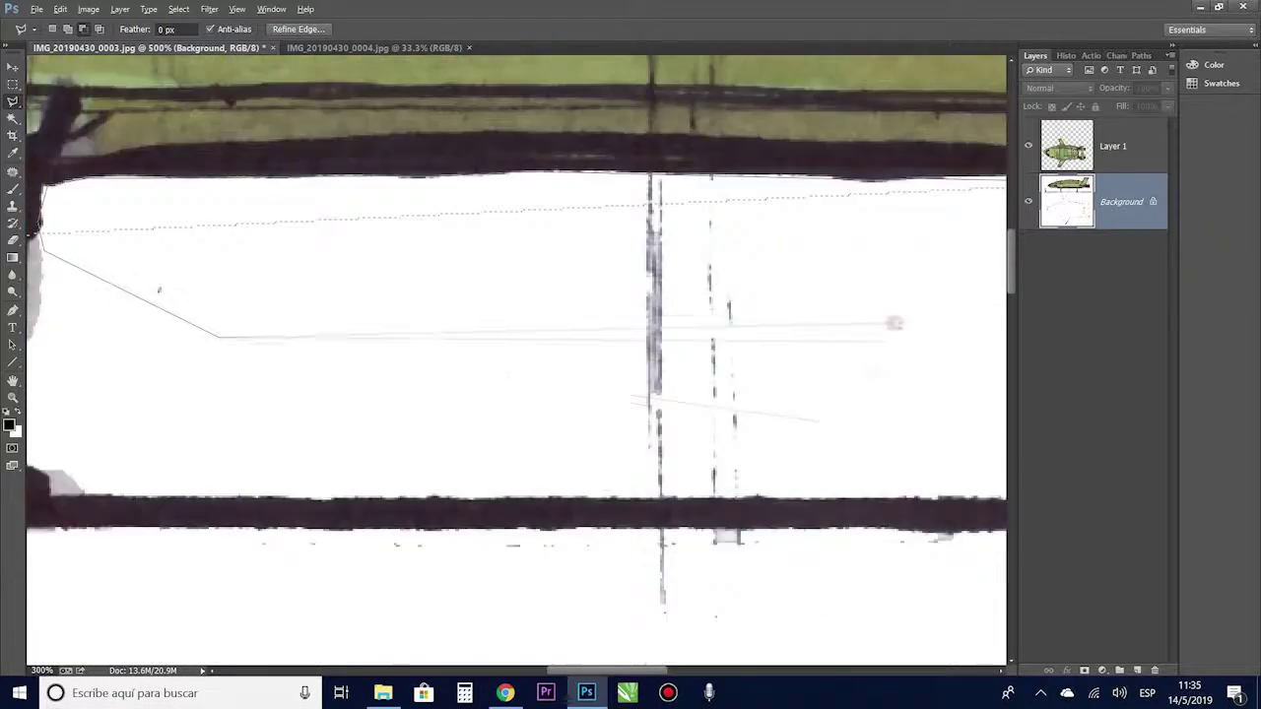
pyautogui.click(715, 447)
pyautogui.click(520, 254)
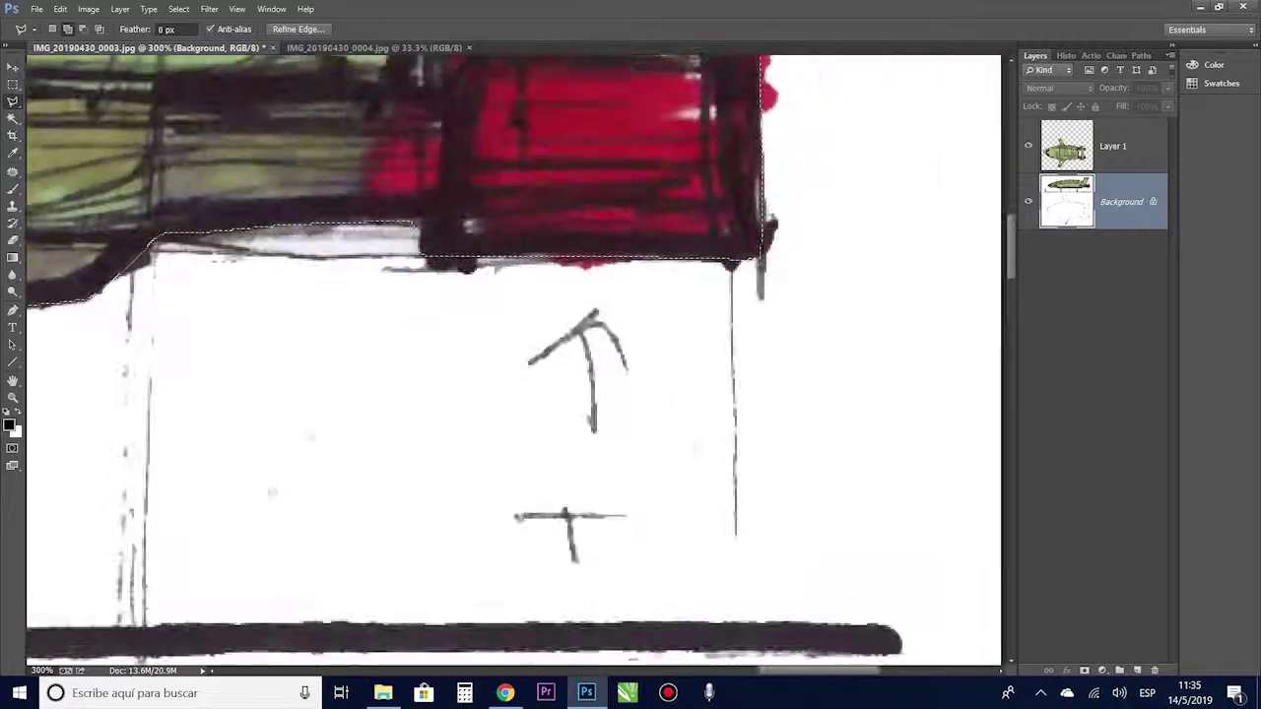
pyautogui.click(486, 304)
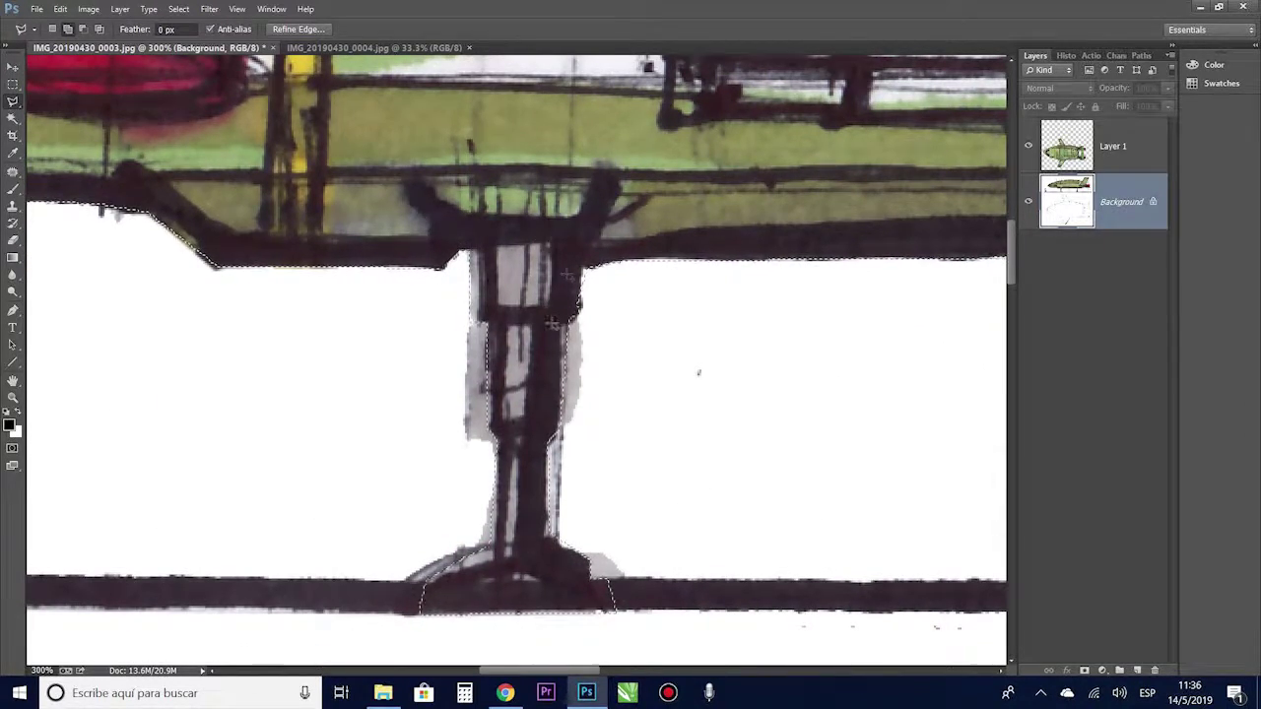
# Add the ground line and the standing figure to the selection with the Quick Selection tool.
pyautogui.hotkey('ctrl', '-')
pyautogui.hotkey('ctrl', '-')
pyautogui.hotkey('ctrl', '+')
pyautogui.click(12, 118)
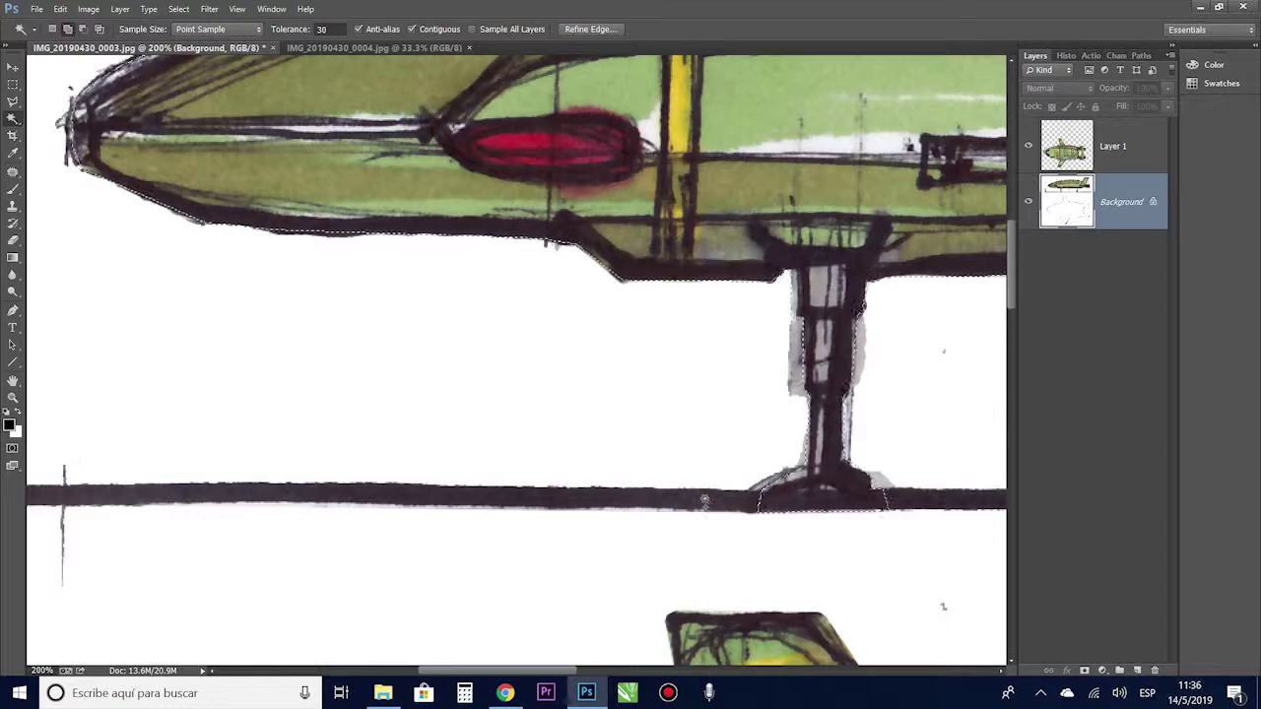
pyautogui.moveTo(39, 494); pyautogui.dragTo(303, 493)
pyautogui.hscroll(-5, 378, 485)
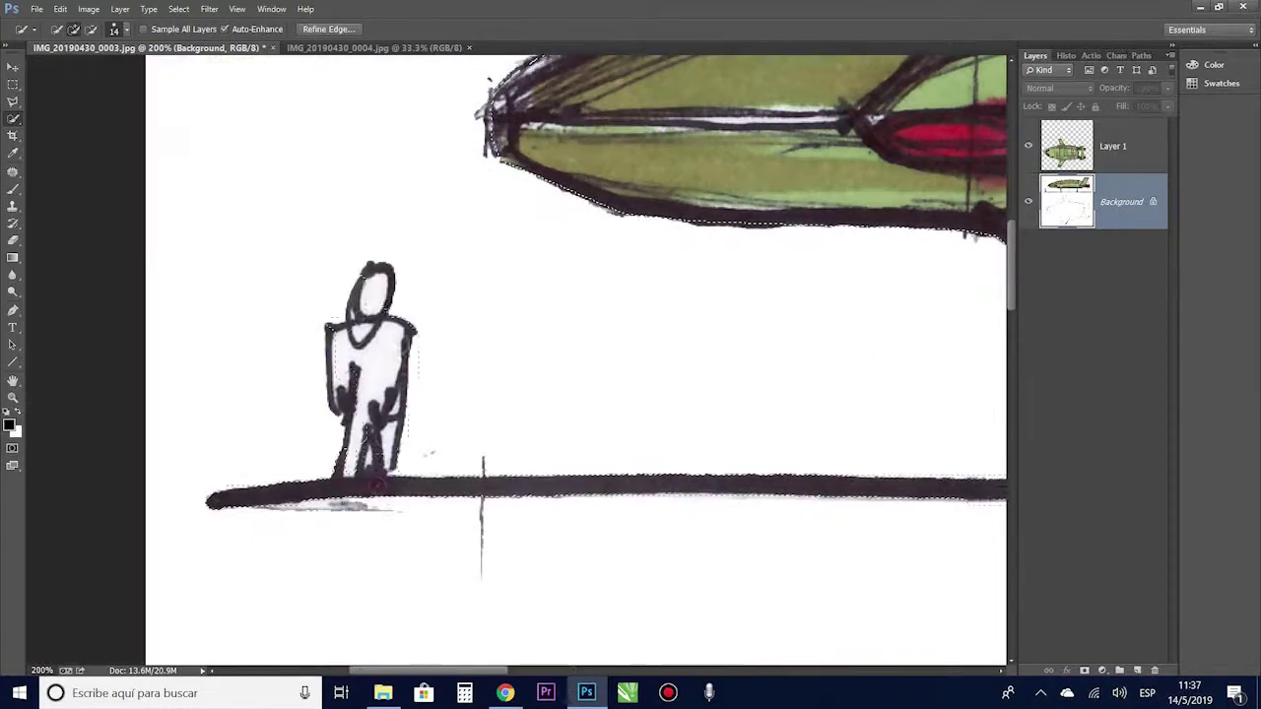
pyautogui.hotkey('ctrl', '-')
pyautogui.hotkey('ctrl', '-')
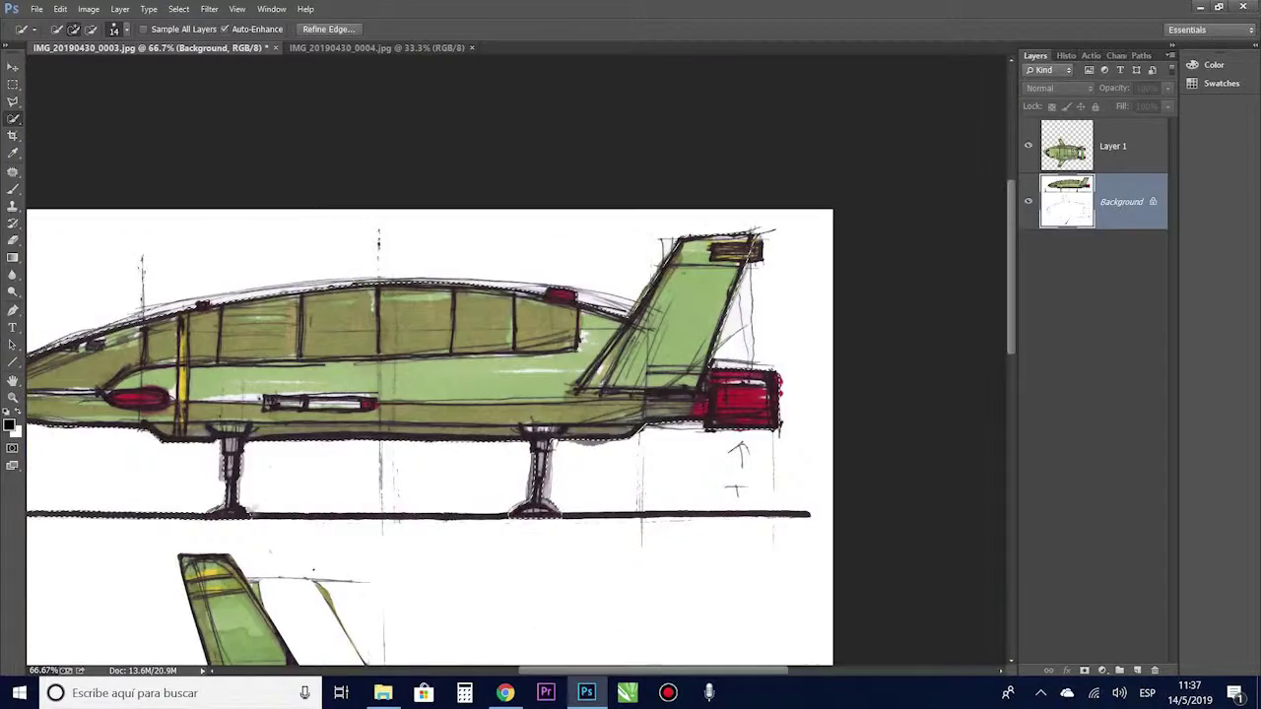
pyautogui.hotkey('ctrl', '+')
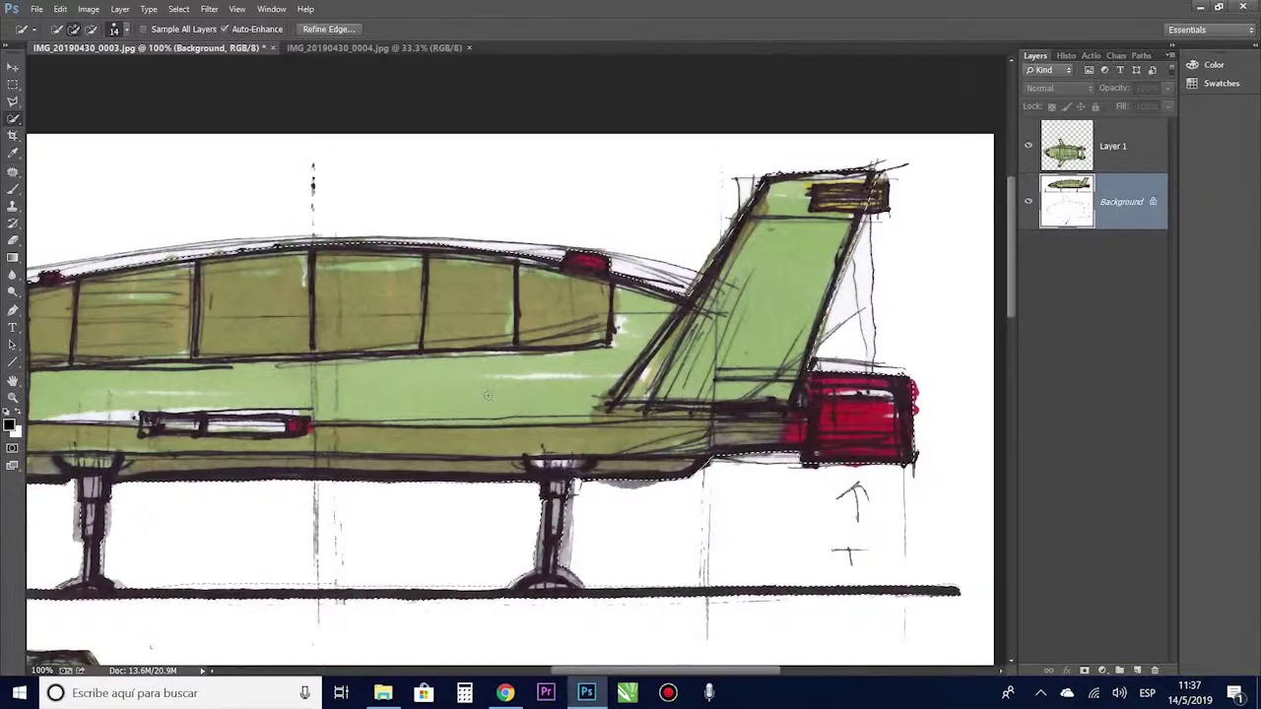
# Tighten the selection around the outline of the standing figure with the Polygonal Lasso.
pyautogui.scroll(-2, 487, 395)
pyautogui.scroll(4, 486, 395)
pyautogui.press('l')
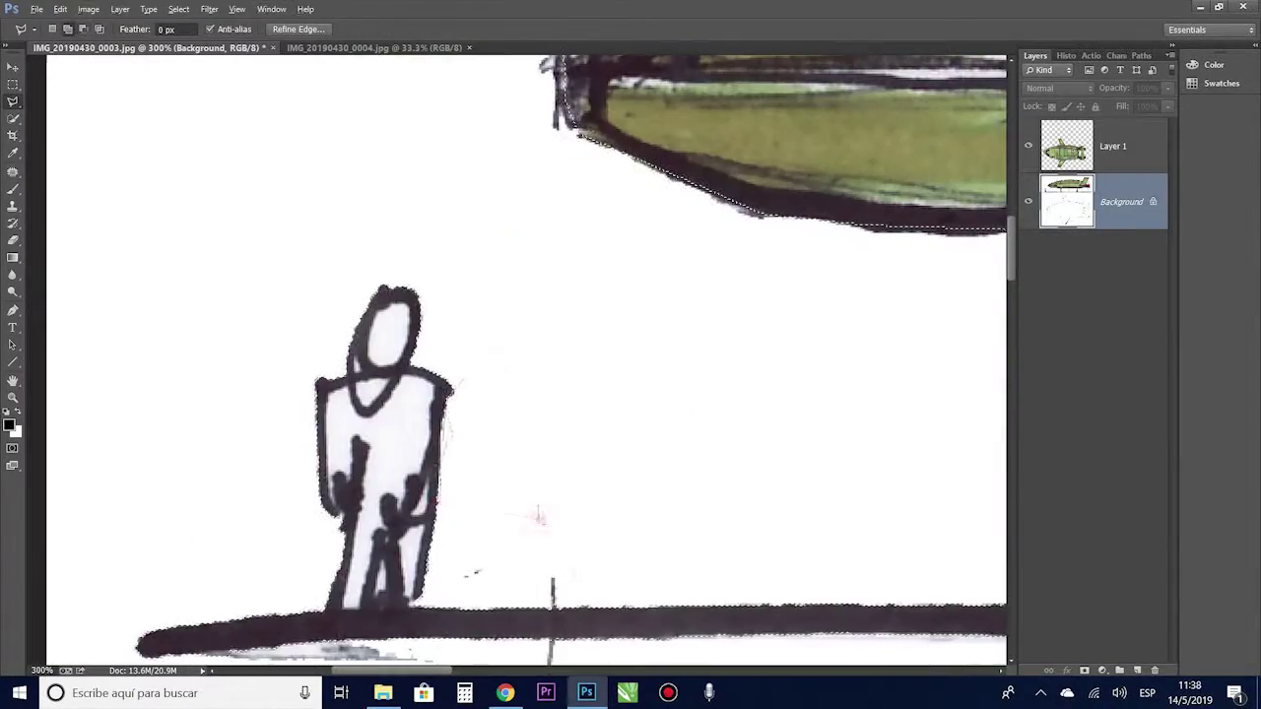
# Copy the selected side view, ground line and figure to a new layer and hide the Background layer.
pyautogui.scroll(-5, 538, 515)
pyautogui.hotkey('ctrl', 'j')
pyautogui.click(1027, 257)
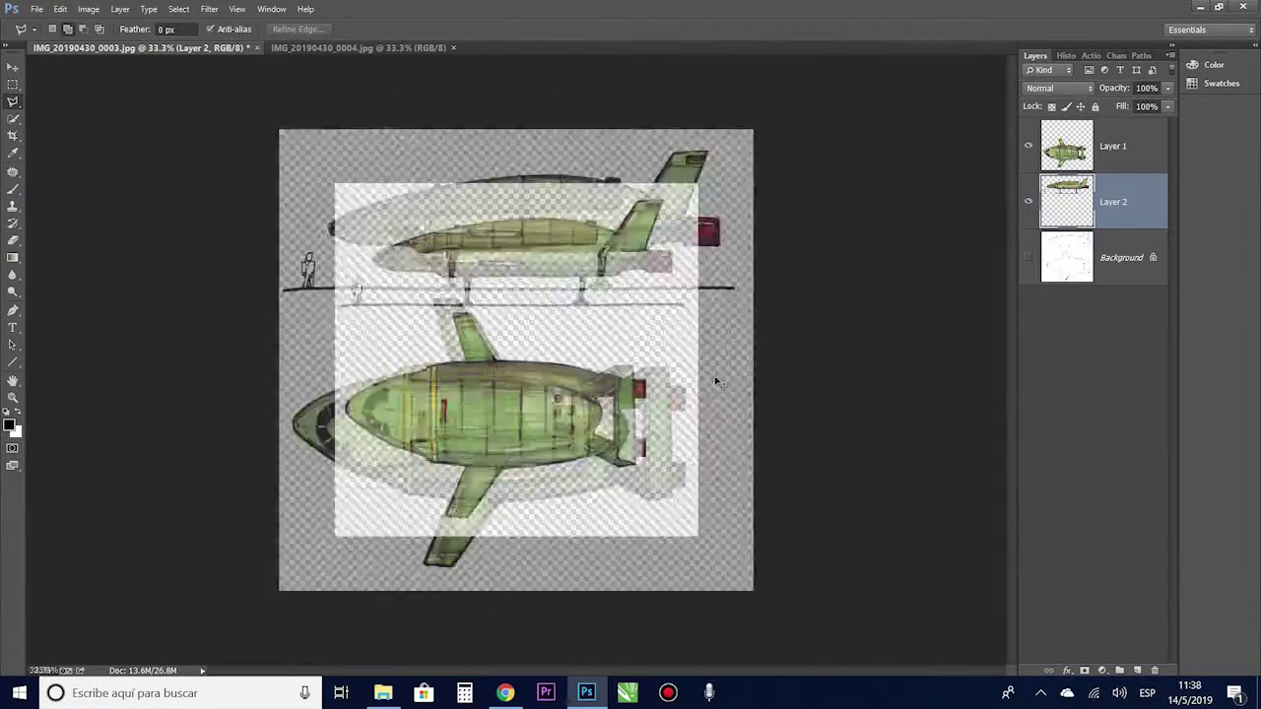
# Extend the canvas to the right with the Crop tool and move the side view down about 1.37 cm.
pyautogui.hotkey('ctrl', '-')
pyautogui.press('c')
pyautogui.moveTo(641, 246); pyautogui.dragTo(803, 209)
pyautogui.press('Return')
pyautogui.press('v')
pyautogui.moveTo(382, 290); pyautogui.dragTo(382, 303)
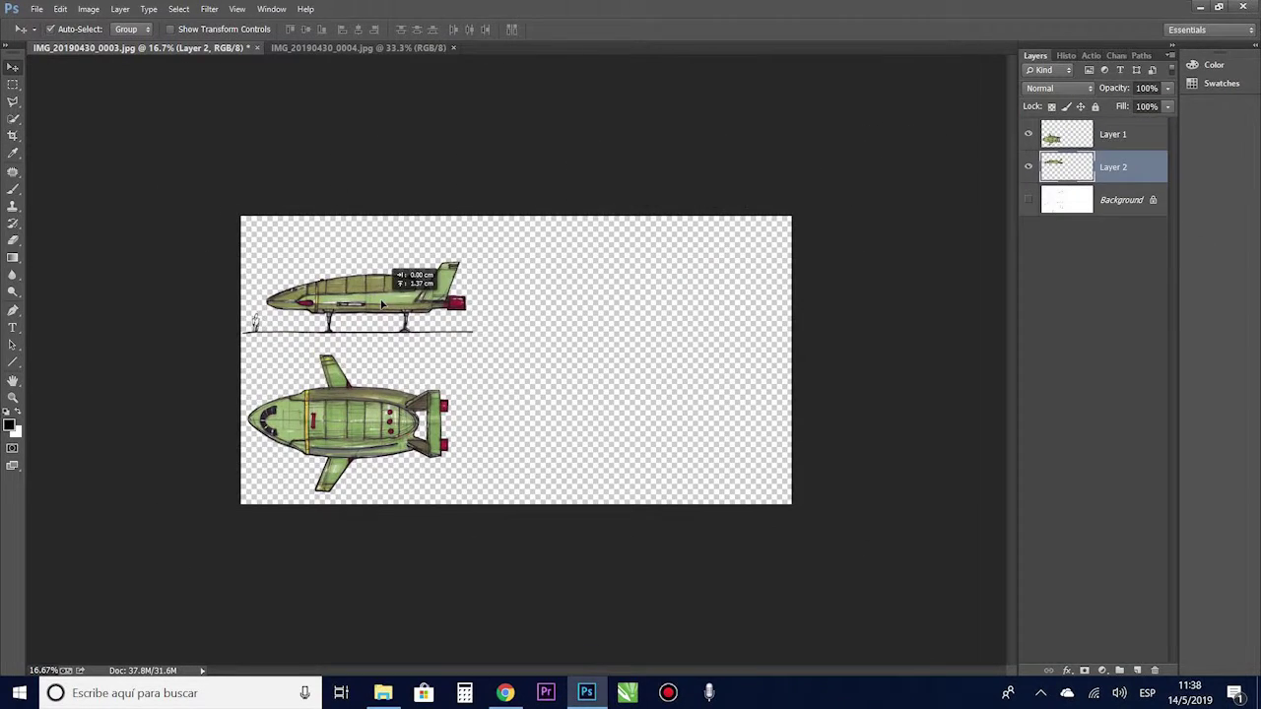
# Adjust the brightness and contrast of the top-view ship on Layer 1 and rotate it about -0.30°.
pyautogui.hotkey('ctrl', '+')
pyautogui.click(295, 453)
pyautogui.click(88, 9)
pyautogui.click(315, 50)
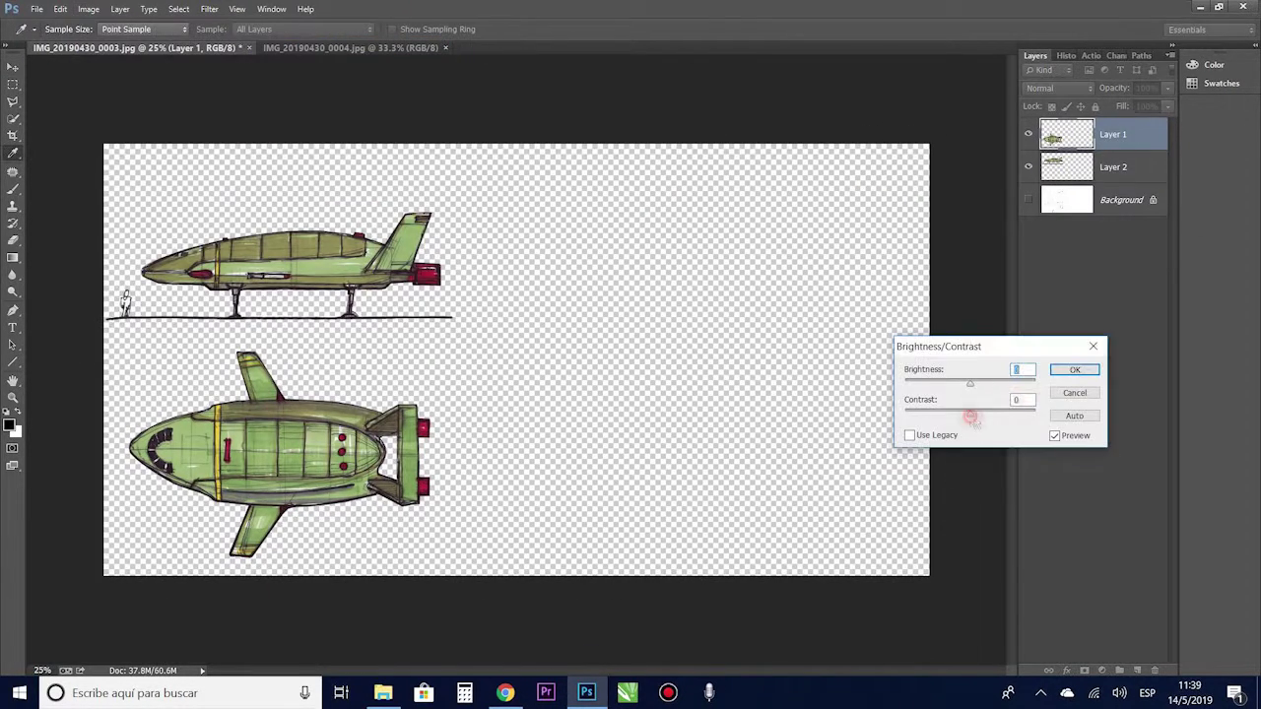
pyautogui.press('Return')
pyautogui.hotkey('ctrl', 't')
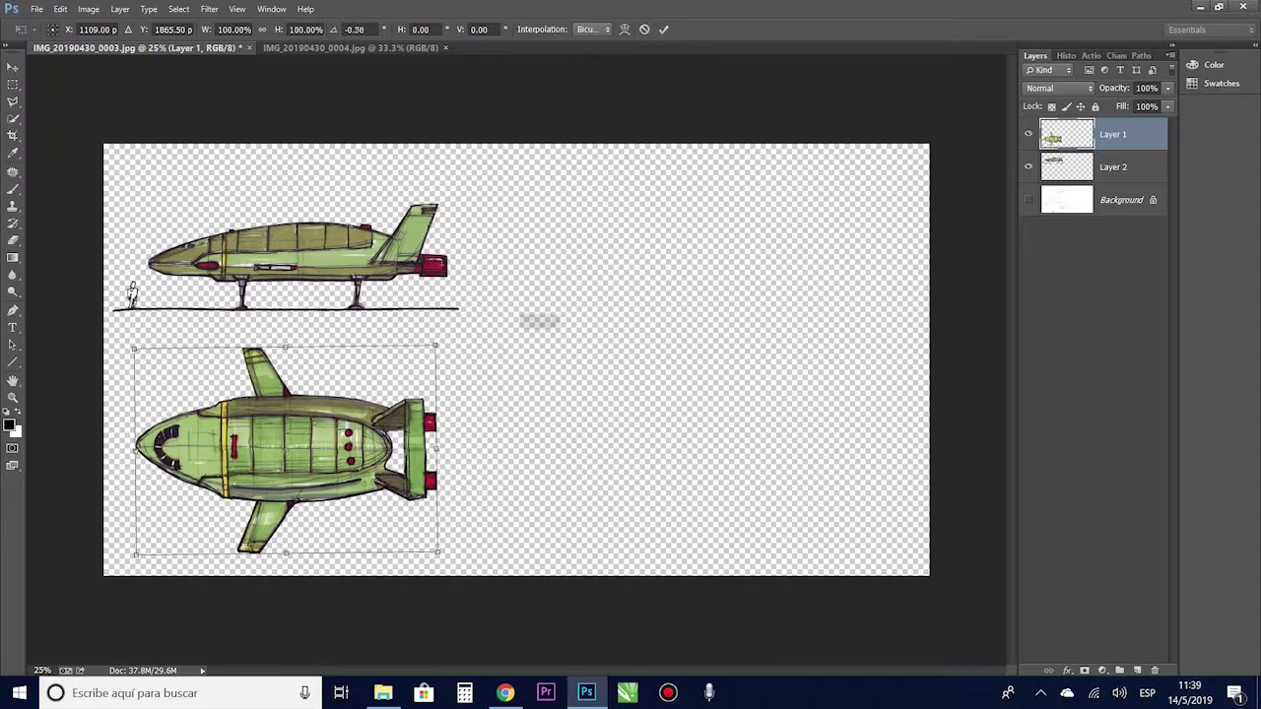
pyautogui.press('Return')
# Switch to the IMG_20190430_0004.jpg document and adjust the levels of the perspective sketch.
pyautogui.hotkey('ctrl', 'Tab')
pyautogui.hotkey('ctrl', 'l')
pyautogui.press('Return')
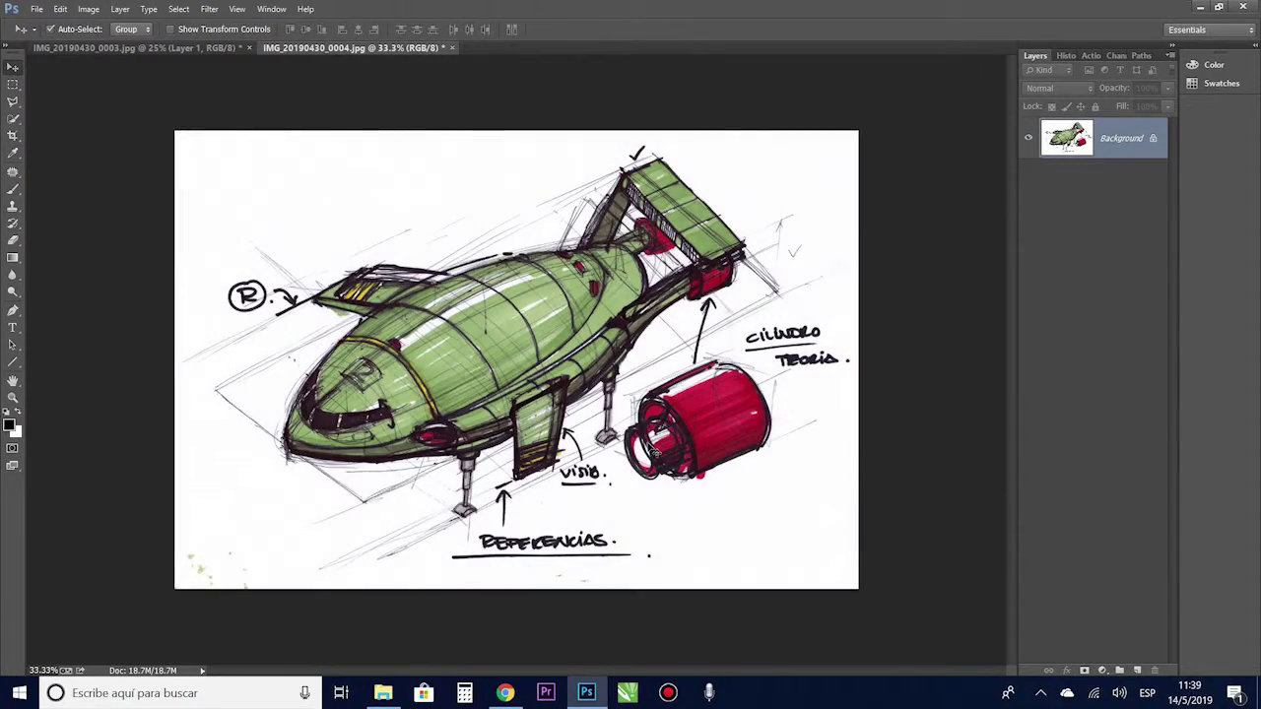
# Trace the perspective ship with the Polygonal Lasso from the belly around the nose and along the top to the tail engine.
pyautogui.scroll(4, 309, 335)
pyautogui.moveTo(394, 522); pyautogui.dragTo(69, 236)
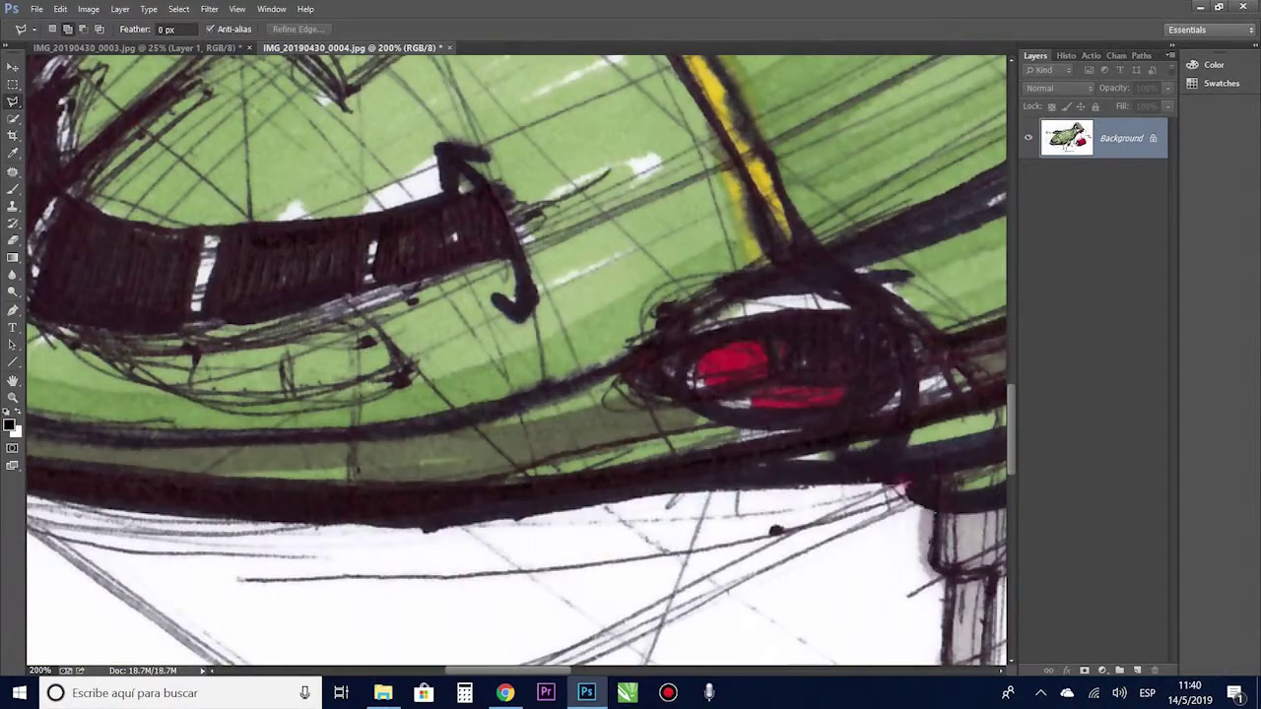
pyautogui.moveTo(346, 491); pyautogui.dragTo(623, 521)
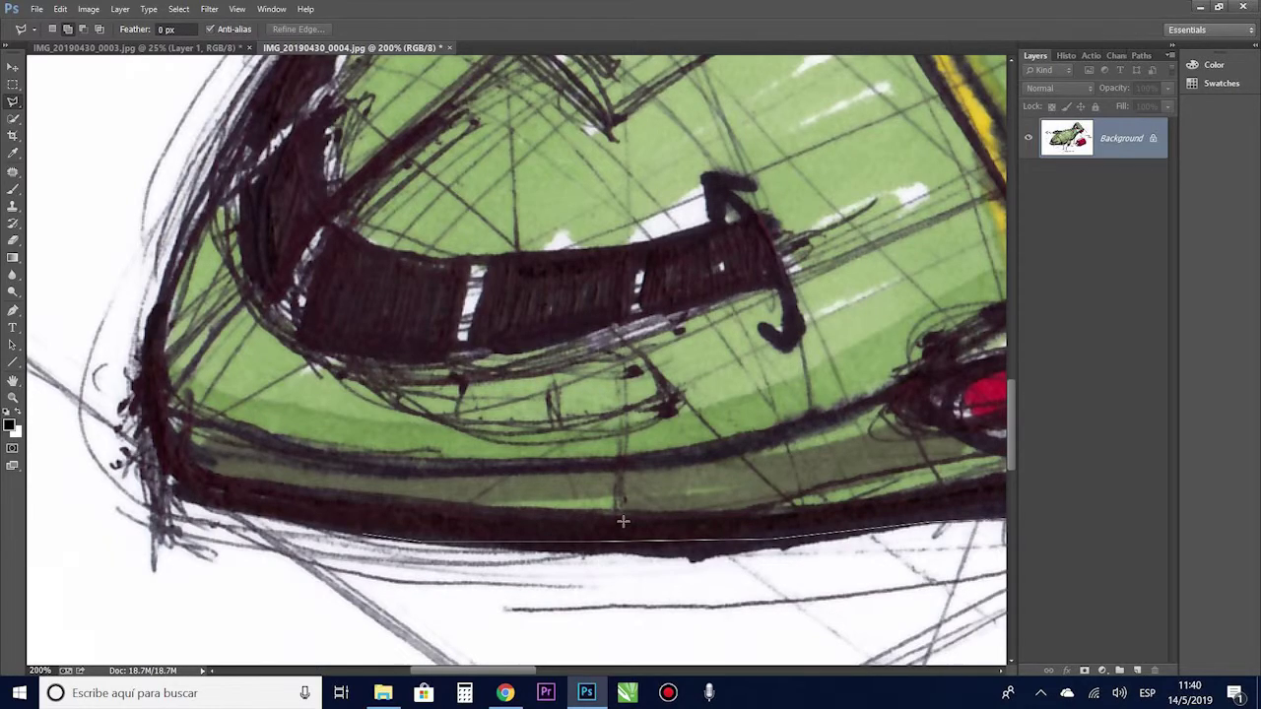
pyautogui.moveTo(623, 521); pyautogui.dragTo(580, 481)
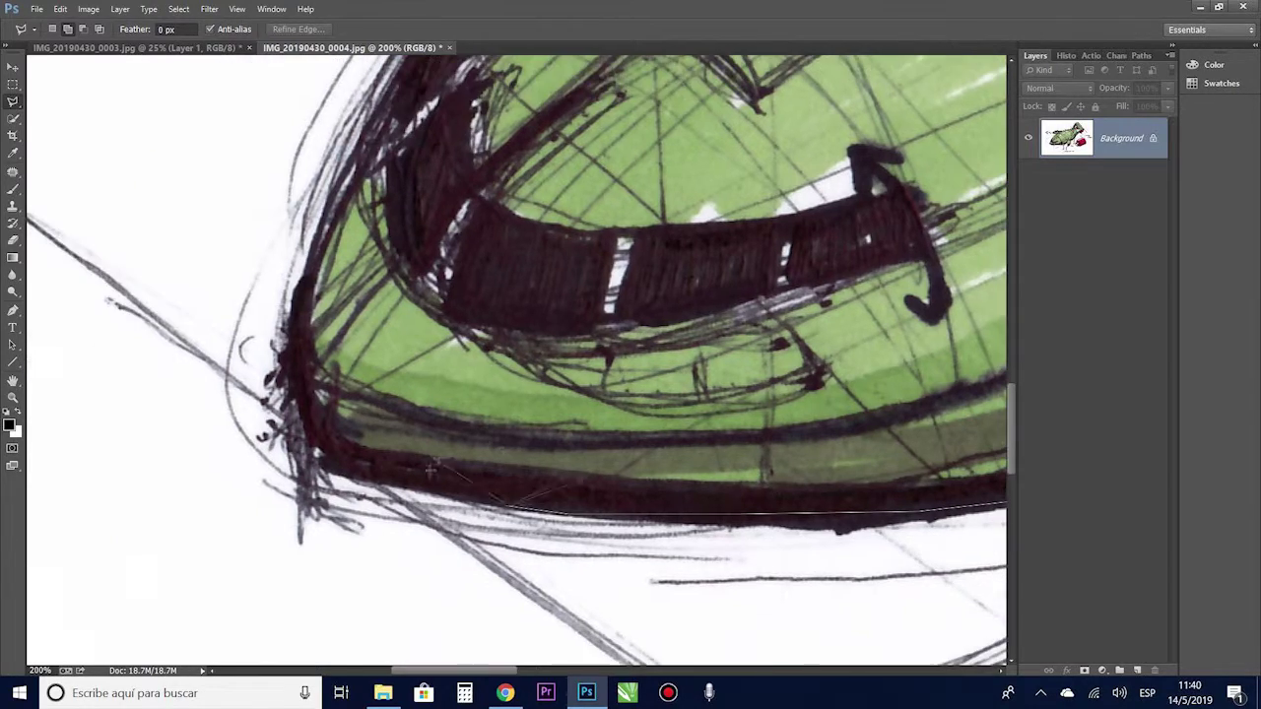
pyautogui.moveTo(295, 367)
pyautogui.mouseDown()
pyautogui.moveTo(414, 217)
pyautogui.moveTo(231, 512)
pyautogui.moveTo(301, 231)
pyautogui.moveTo(392, 292)
pyautogui.moveTo(404, 365)
pyautogui.mouseUp()
pyautogui.moveTo(389, 422)
pyautogui.mouseDown()
pyautogui.moveTo(453, 355)
pyautogui.moveTo(414, 325)
pyautogui.moveTo(532, 266)
pyautogui.mouseUp()
pyautogui.moveTo(770, 178); pyautogui.dragTo(585, 258)
pyautogui.moveTo(516, 500); pyautogui.dragTo(687, 270)
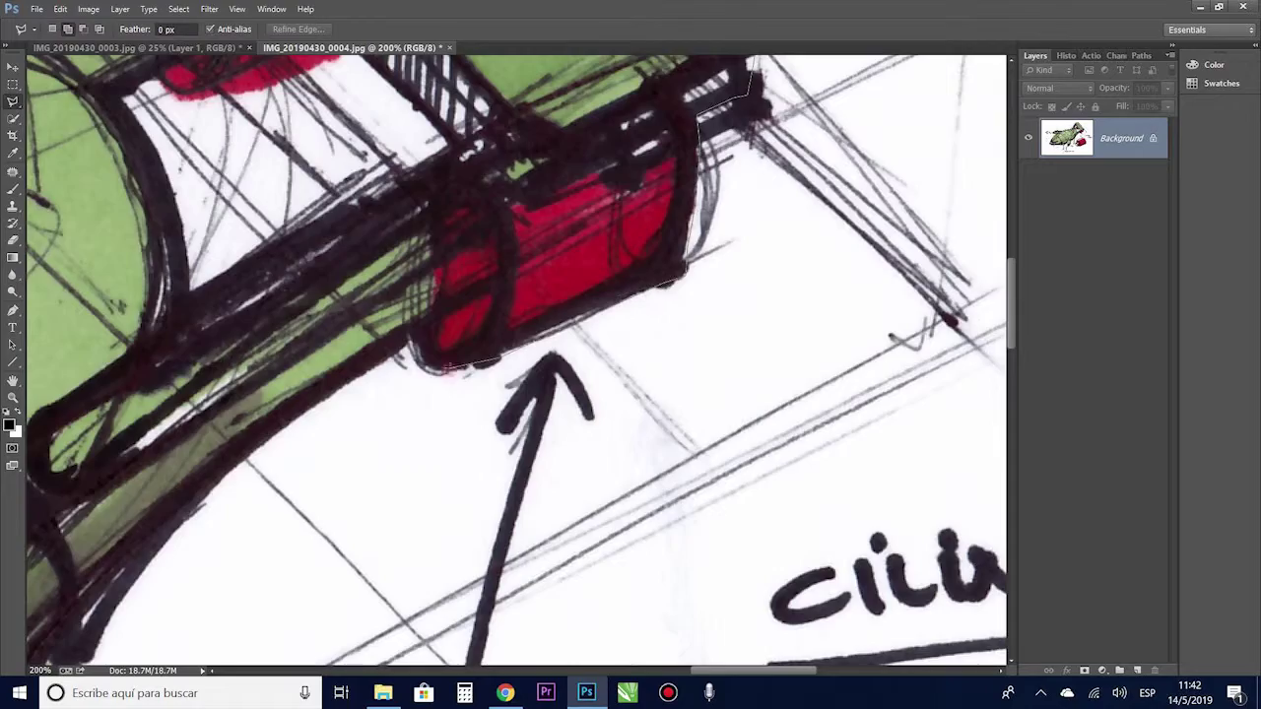
# Complete the ship's outline around the rear boom, near wing and both landing legs, and cut the ship to a new layer.
pyautogui.moveTo(361, 379); pyautogui.dragTo(603, 130)
pyautogui.moveTo(308, 434); pyautogui.dragTo(636, 166)
pyautogui.click(575, 290)
pyautogui.moveTo(558, 308); pyautogui.dragTo(513, 202)
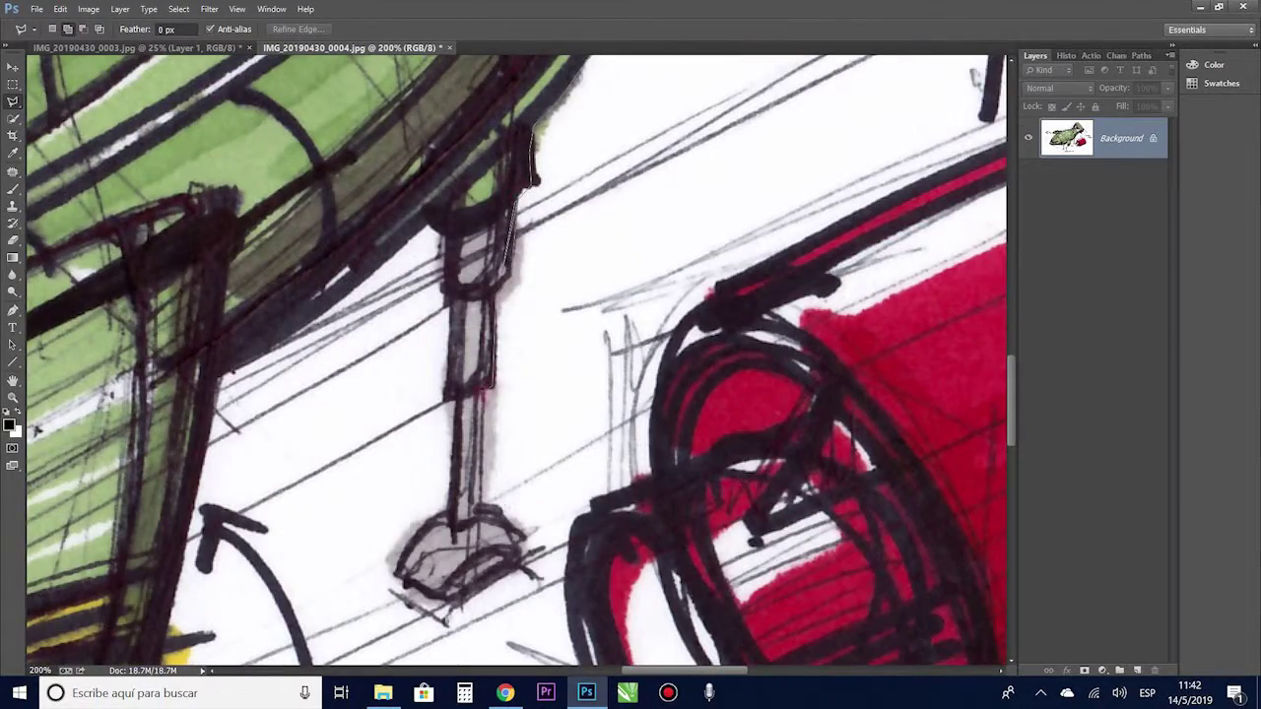
pyautogui.moveTo(292, 332)
pyautogui.mouseDown()
pyautogui.moveTo(478, 295)
pyautogui.moveTo(99, 325)
pyautogui.moveTo(441, 179)
pyautogui.mouseUp()
pyautogui.scroll(2, 449, 624)
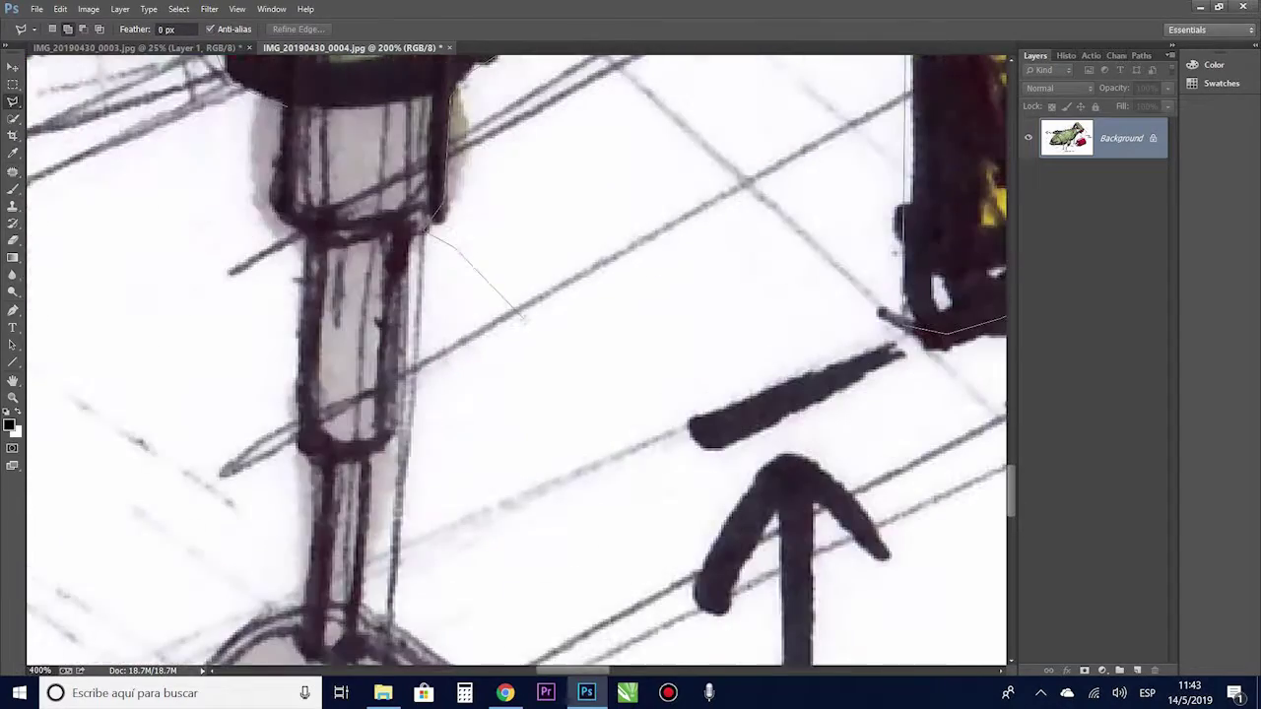
pyautogui.moveTo(387, 449); pyautogui.dragTo(367, 125)
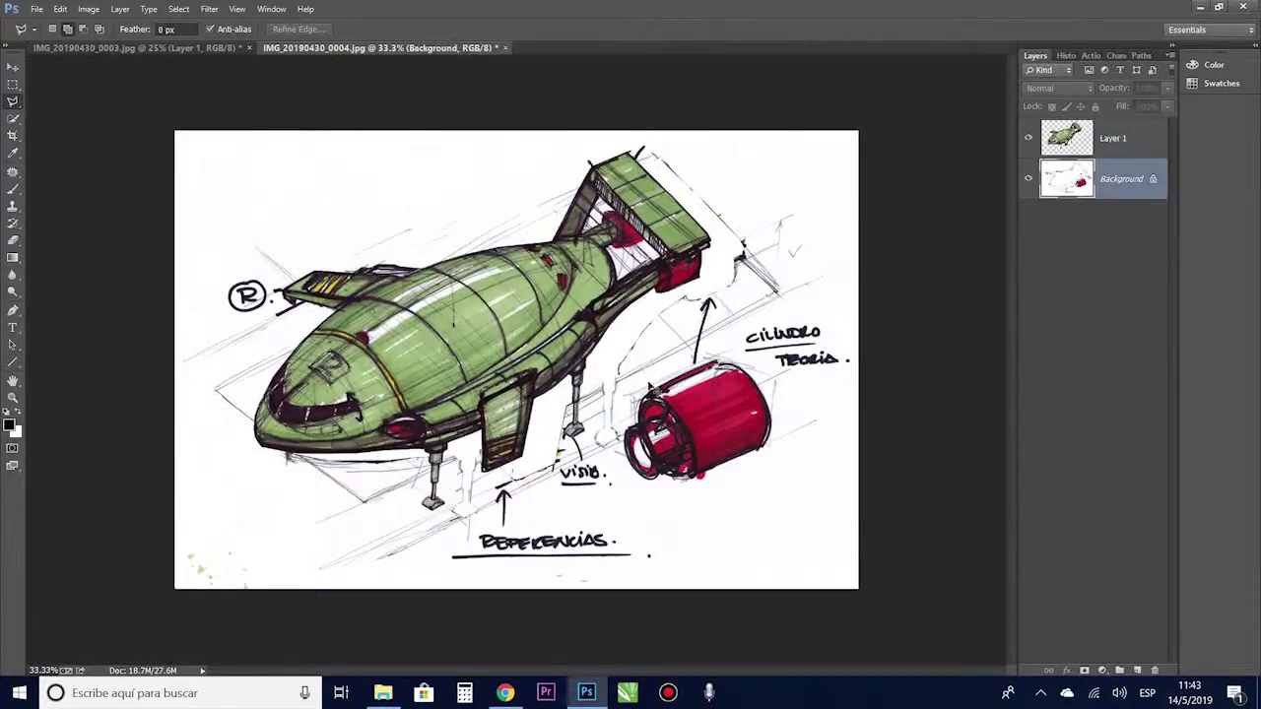
# Trace the separate red cylinder on the Background layer with the Polygonal Lasso and cut it to its own layer.
pyautogui.scroll(4, 650, 388)
pyautogui.scroll(1, 516, 360)
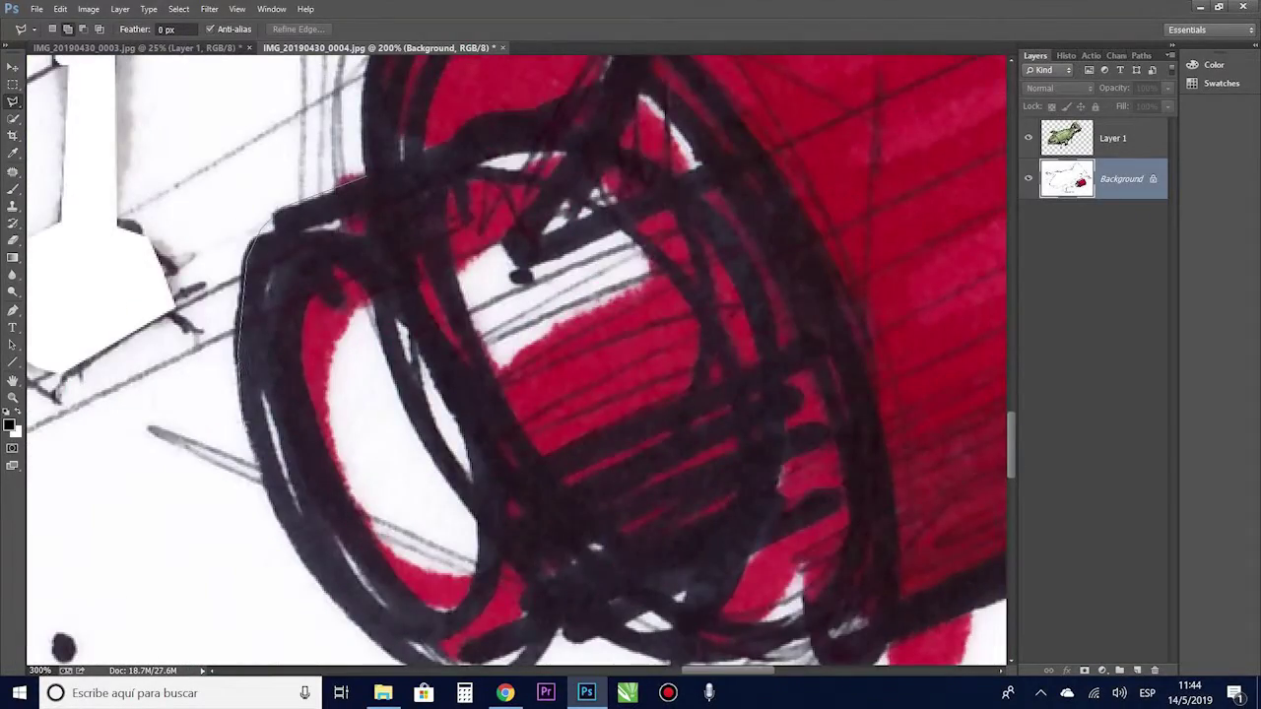
pyautogui.scroll(5, 819, 451)
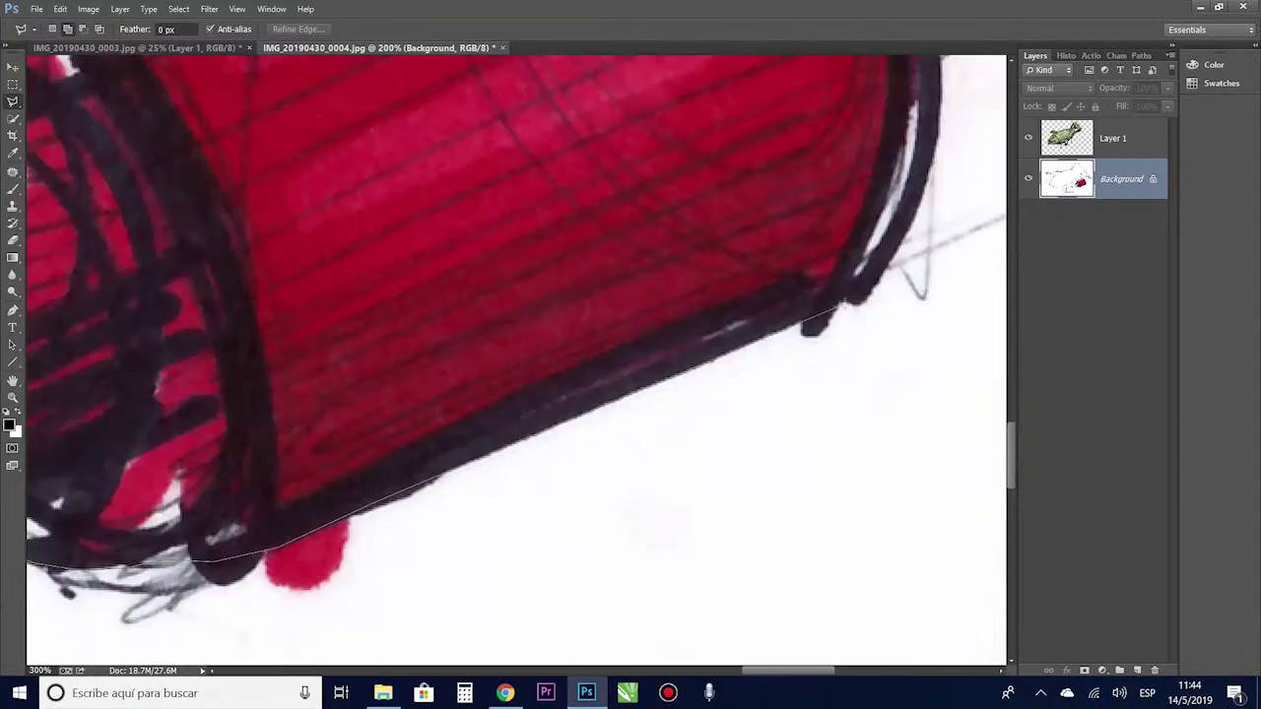
pyautogui.hscroll(-6, 516, 359)
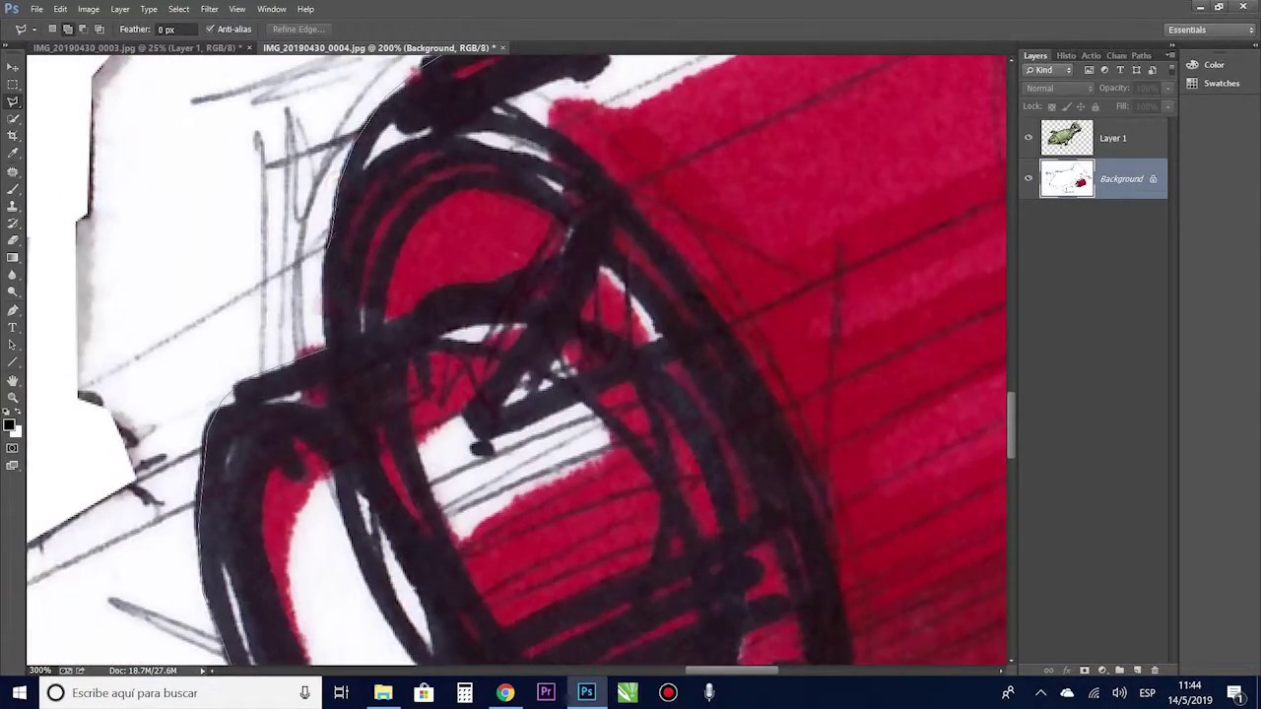
pyautogui.scroll(-2, 516, 360)
pyautogui.moveTo(670, 364); pyautogui.dragTo(580, 473)
pyautogui.hotkey('ctrl', 'shift', 'j')
# Move the red cylinder up to the ship's tail and place its layer above Layer 1.
pyautogui.keyDown('ctrl'); pyautogui.moveTo(601, 463); pyautogui.dragTo(576, 352); pyautogui.keyUp('ctrl')
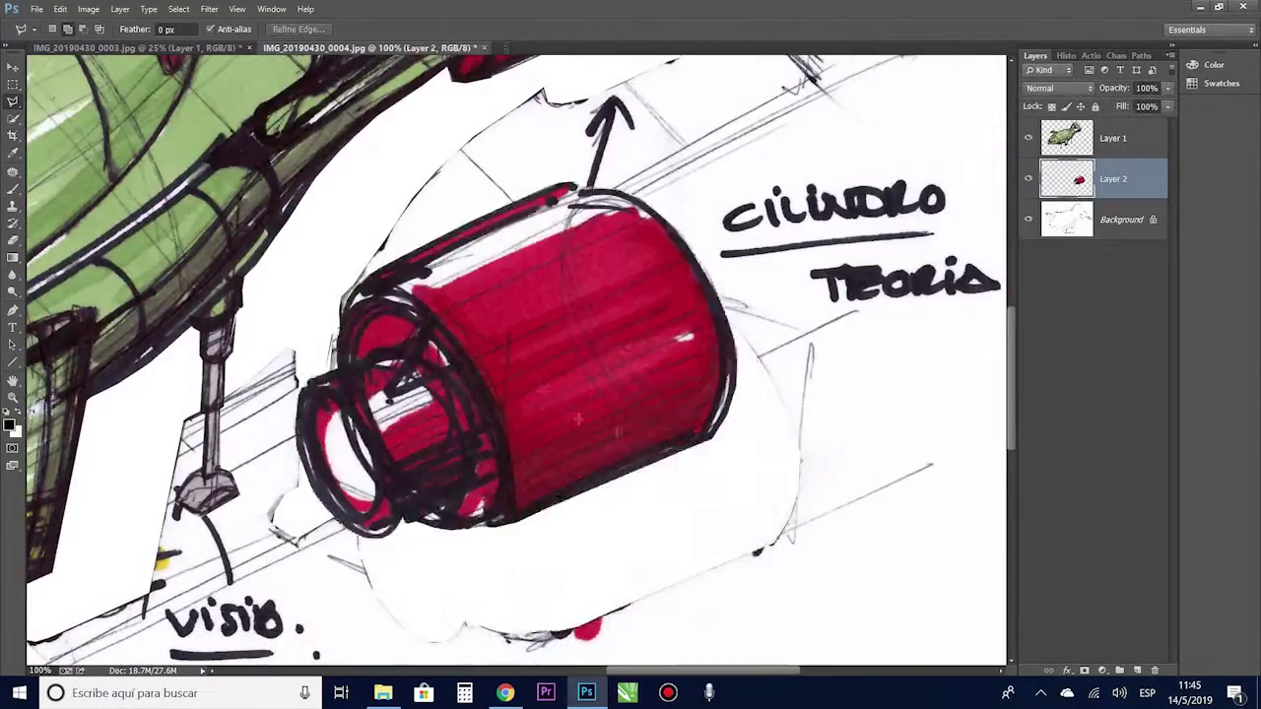
pyautogui.hotkey('ctrl', '-')
pyautogui.keyDown('ctrl'); pyautogui.moveTo(615, 471); pyautogui.dragTo(618, 276); pyautogui.keyUp('ctrl')
pyautogui.moveTo(1113, 178); pyautogui.dragTo(1117, 122)
# Scale the red cylinder to about 63%, fit it over the near tail engine, and hide the Background layer.
pyautogui.hotkey('ctrl', 't')
pyautogui.keyDown('shift'); pyautogui.moveTo(694, 404); pyautogui.dragTo(585, 316); pyautogui.keyUp('shift')
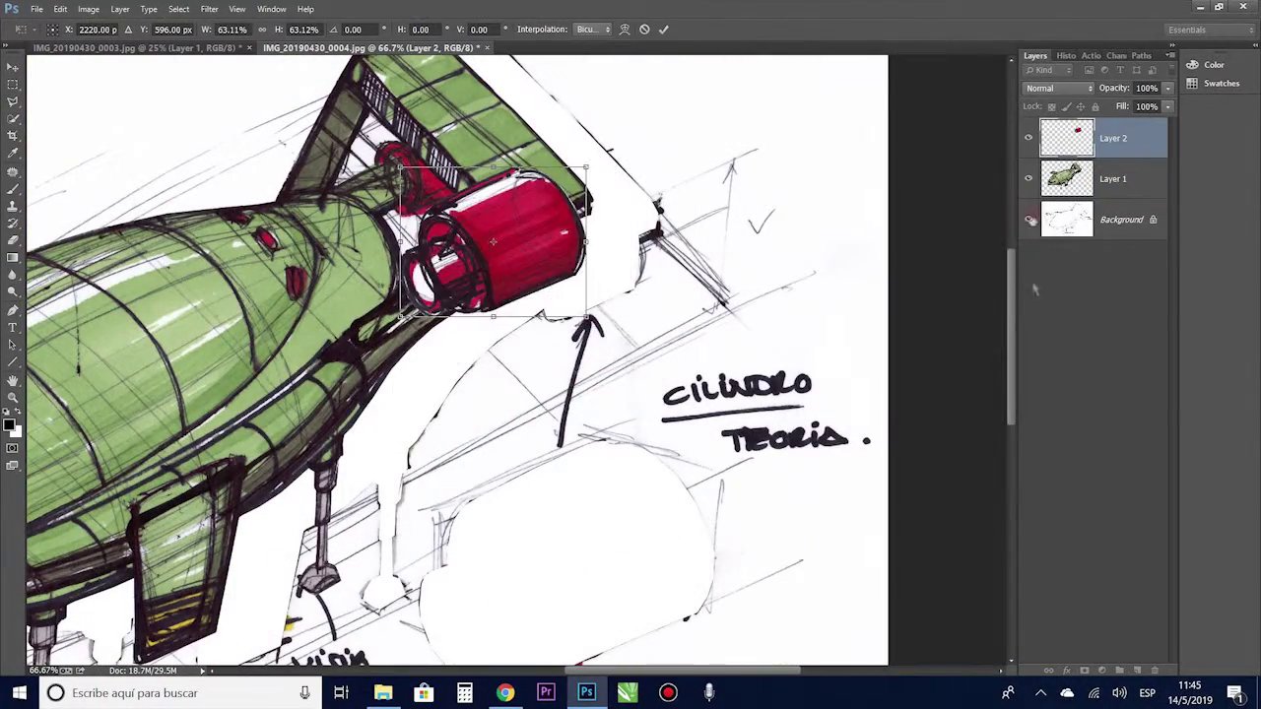
pyautogui.moveTo(532, 254); pyautogui.dragTo(654, 432)
pyautogui.press('Return')
pyautogui.click(1029, 220)
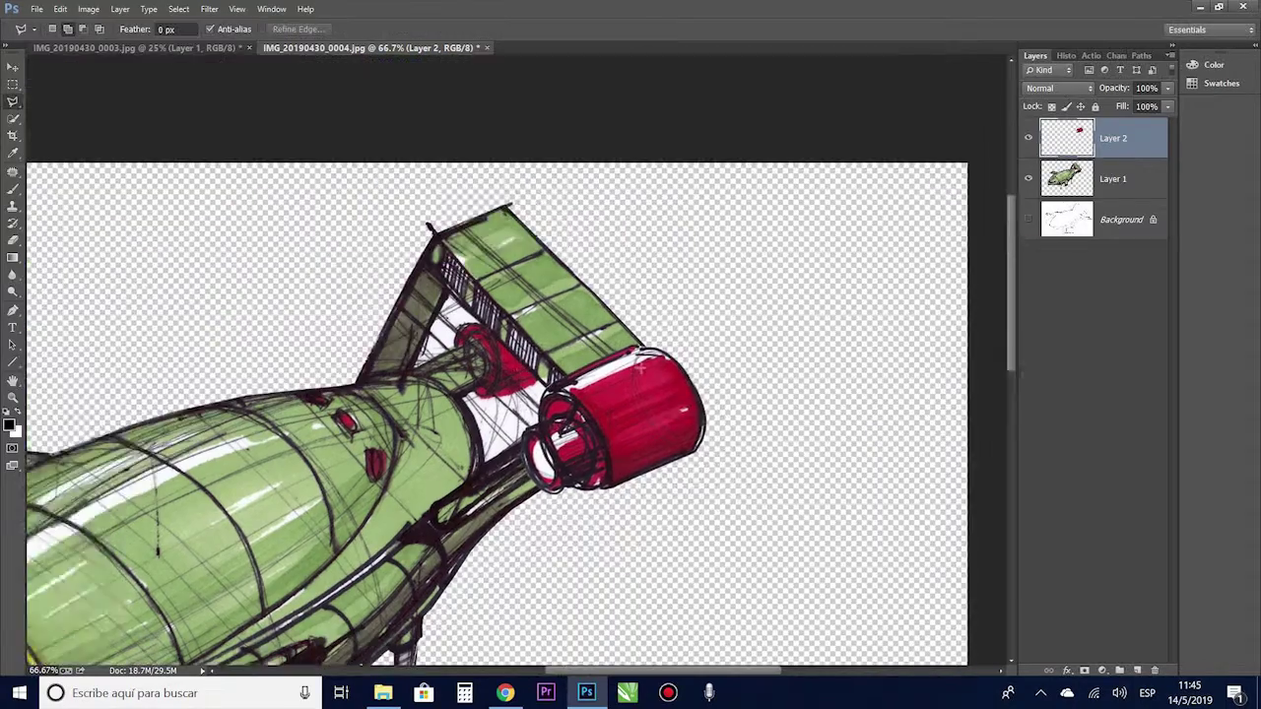
# Duplicate the cylinder layer as TURBINA 02 and rename the original cylinder layer TURBINA 01.
pyautogui.hotkey('ctrl', '+')
pyautogui.rightClick(1112, 137)
pyautogui.click(1012, 200)
pyautogui.write('TURBINA 02')
pyautogui.click(744, 216)
pyautogui.doubleClick(1113, 178)
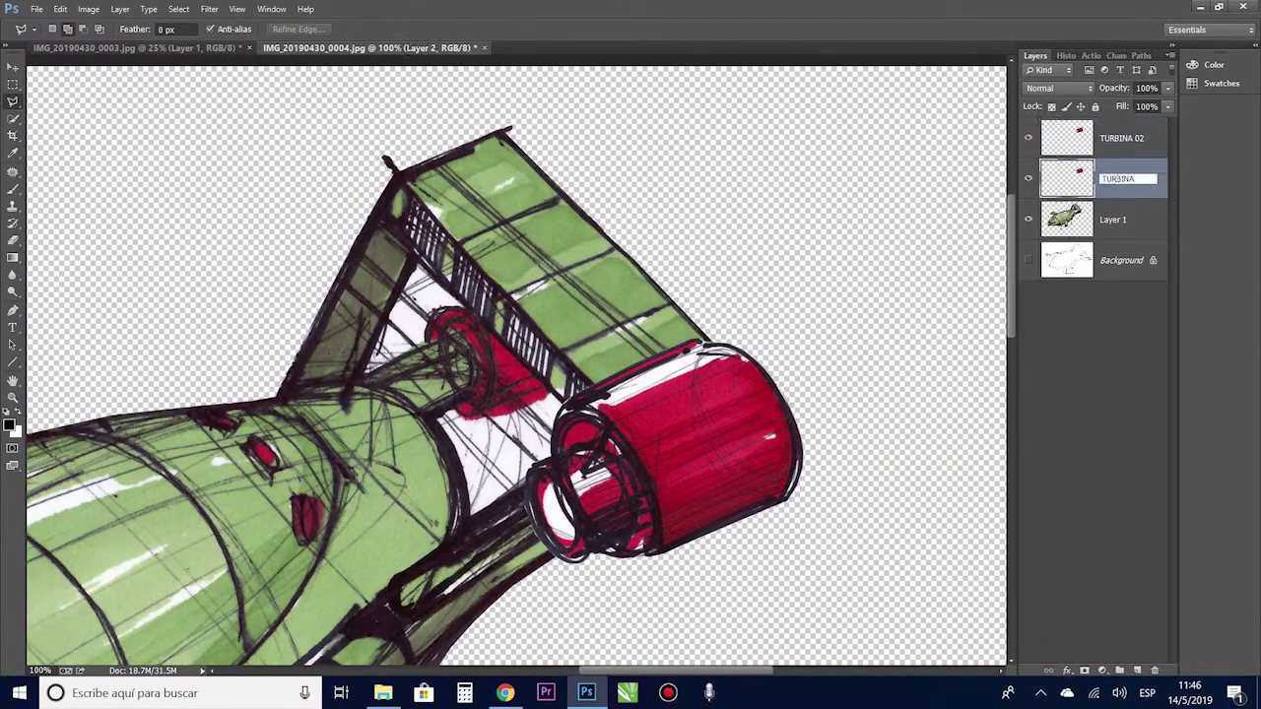
pyautogui.write('TURBINA 01')
# Rename the ship layer NAVE and delete the Background layer.
pyautogui.doubleClick(1114, 218)
pyautogui.write('NAVE')
pyautogui.moveTo(1113, 260); pyautogui.dragTo(1155, 670)
# Save the document as a Photoshop file named FOTOMONTAJE THUNDERBIRD 00 in the VARIOS folder.
pyautogui.hotkey('ctrl', 'shift', 's')
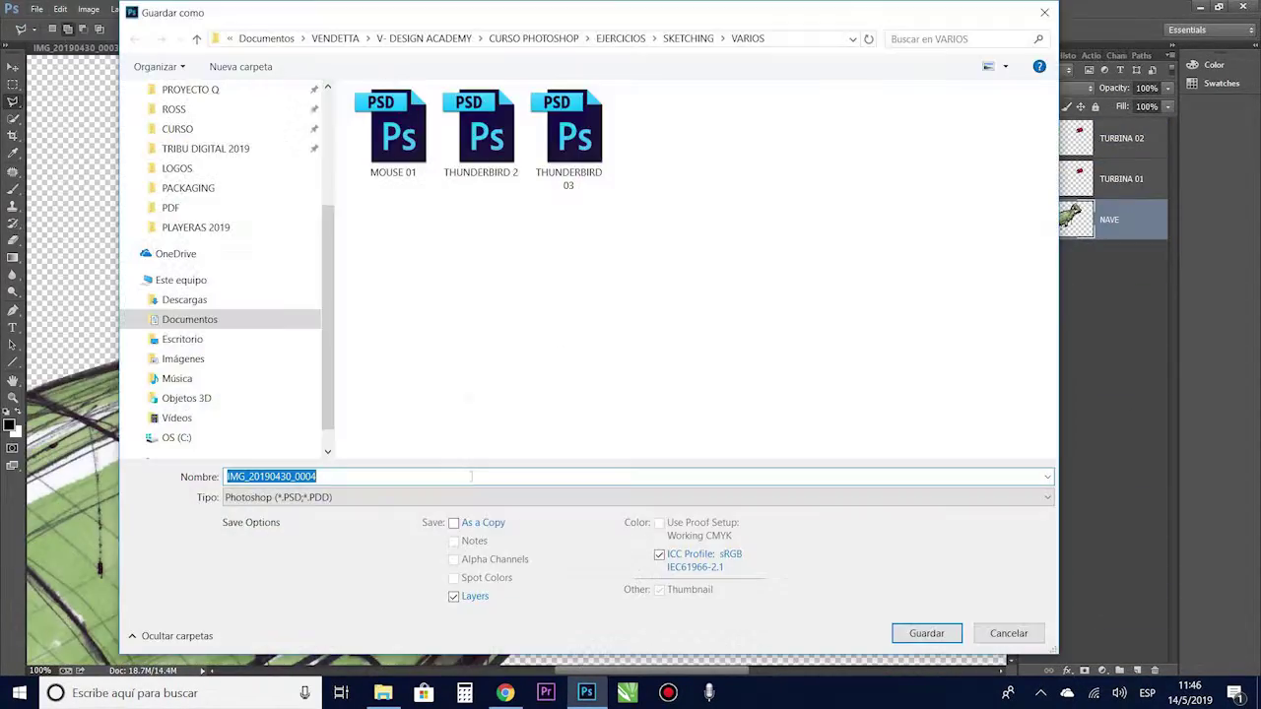
pyautogui.write('FOTOMONTAJE THUNDERBIRD 00')
pyautogui.press('Return')
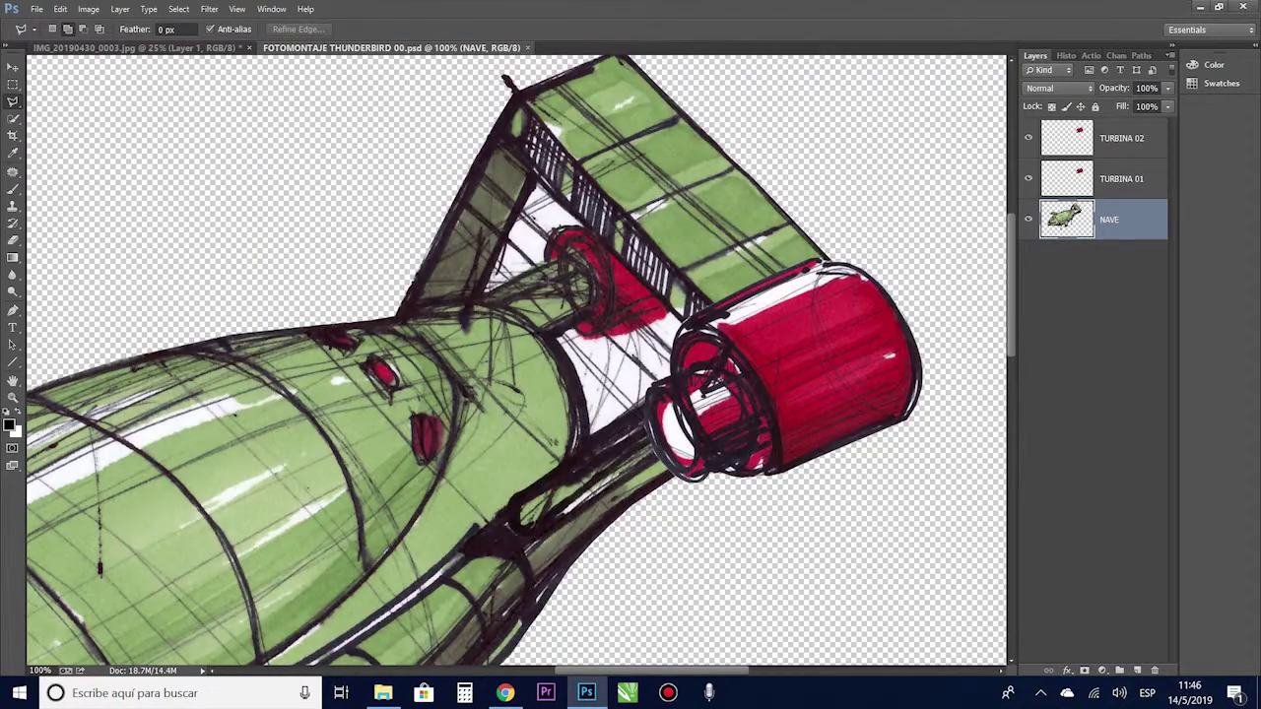
# Erase the white areas between the tail struts on the NAVE layer with the Magic Eraser at tolerance 15.
pyautogui.hotkey('ctrl', '+')
pyautogui.rightClick(12, 240)
pyautogui.click(59, 260)
pyautogui.click(412, 292)
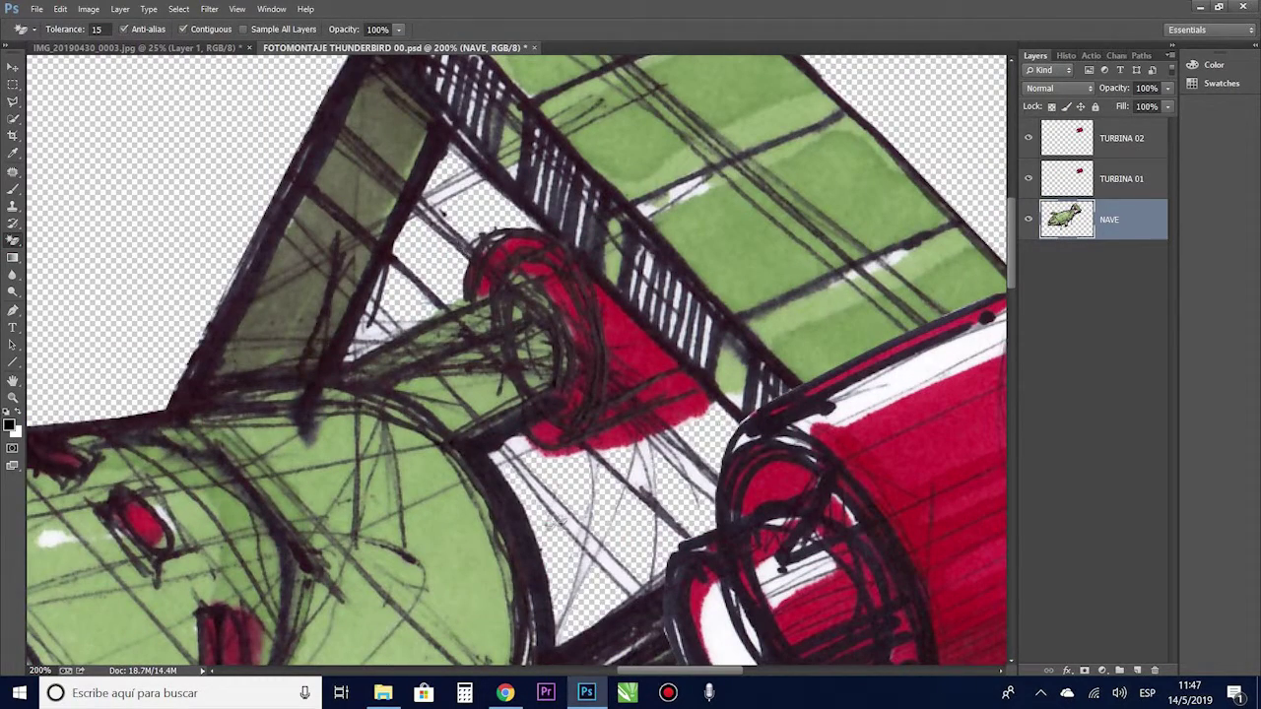
# Move the TURBINA 02 cylinder over the far tail engine and transform it to fit there.
pyautogui.press('v')
pyautogui.moveTo(867, 513); pyautogui.dragTo(641, 344)
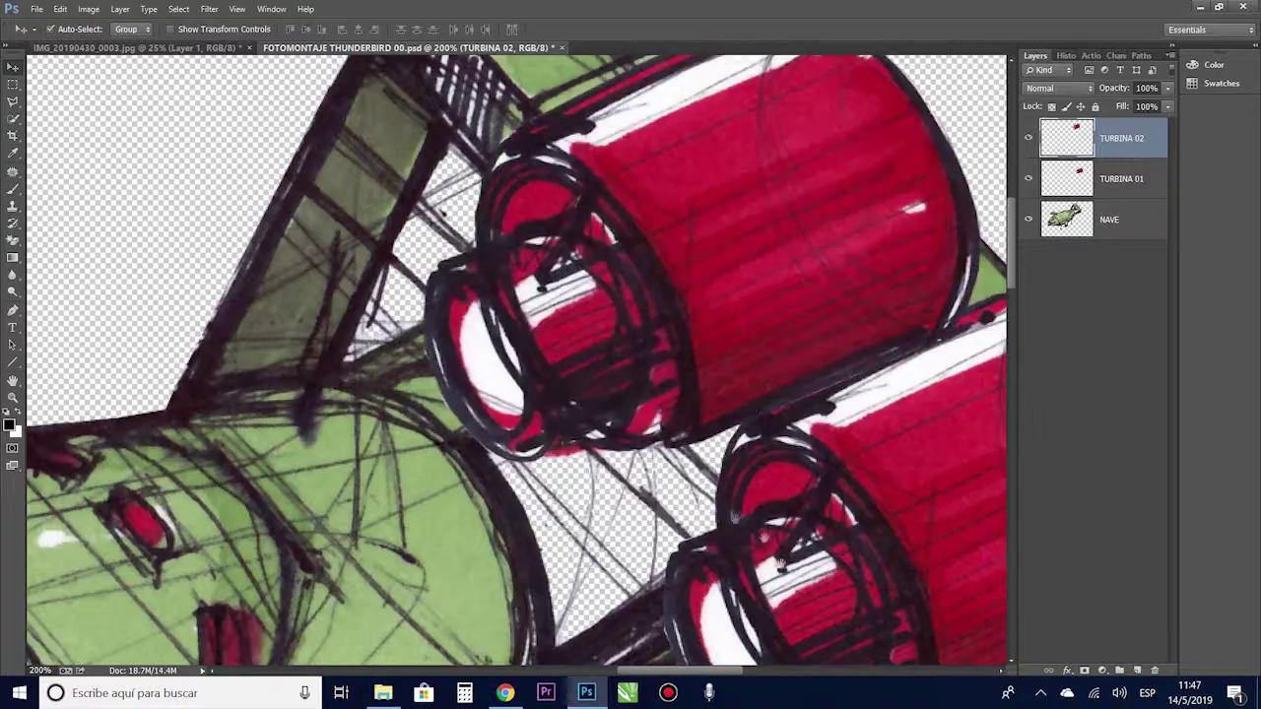
pyautogui.hotkey('ctrl', '-')
pyautogui.hotkey('ctrl', '-')
pyautogui.hotkey('ctrl', 't')
pyautogui.moveTo(680, 301)
pyautogui.mouseDown()
pyautogui.moveTo(718, 285)
pyautogui.moveTo(721, 296)
pyautogui.mouseUp()
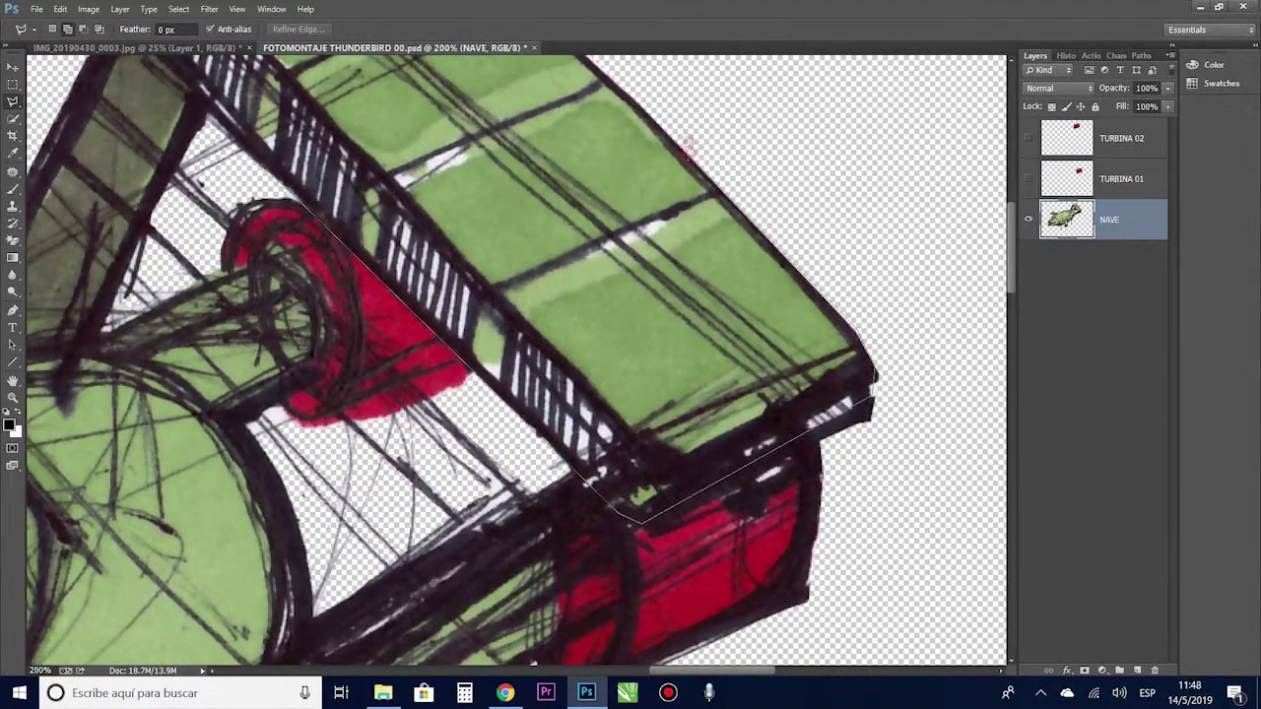
# Finish outlining the green tailplane with the Polygonal Lasso and paste it on a new layer above the turbines.
pyautogui.moveTo(687, 155); pyautogui.dragTo(884, 461)
pyautogui.click(60, 9)
pyautogui.click(89, 148)
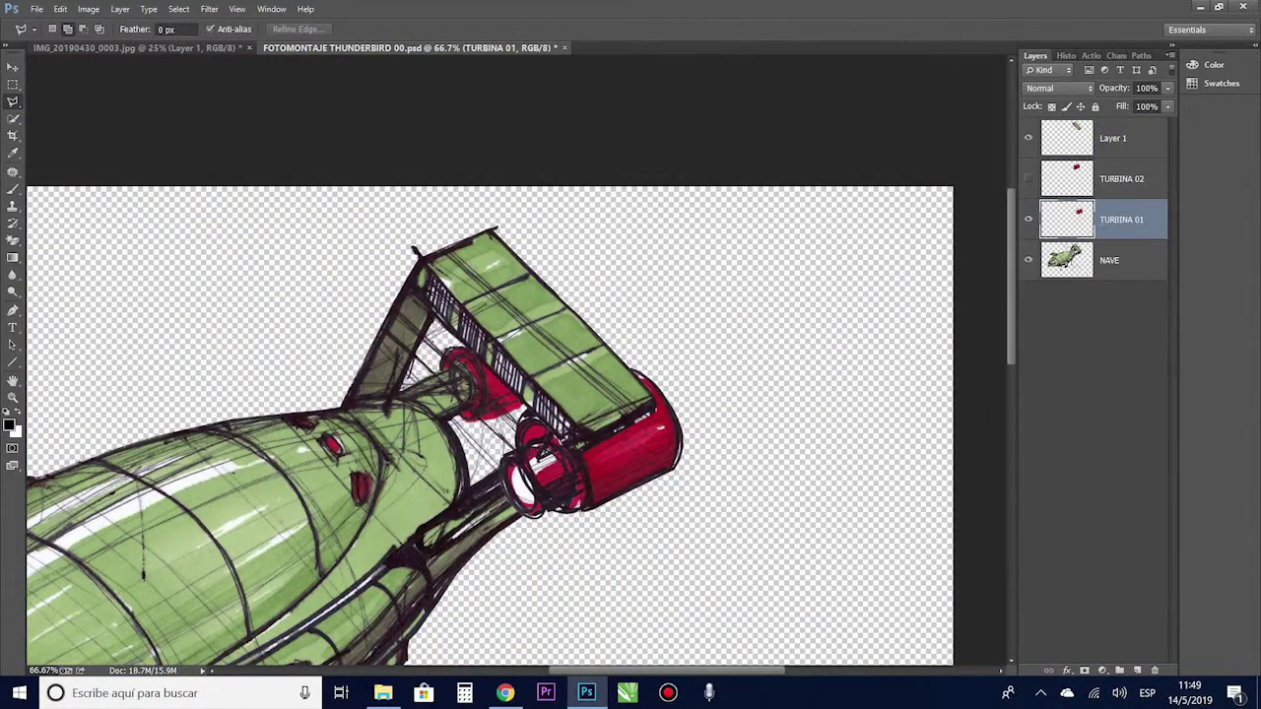
# Show TURBINA 02, fit it under the tailplane at 85.88% scale and -3.20° rotation, and free-transform TURBINA 01.
pyautogui.click(1029, 178)
pyautogui.click(1121, 179)
pyautogui.hotkey('ctrl', 't')
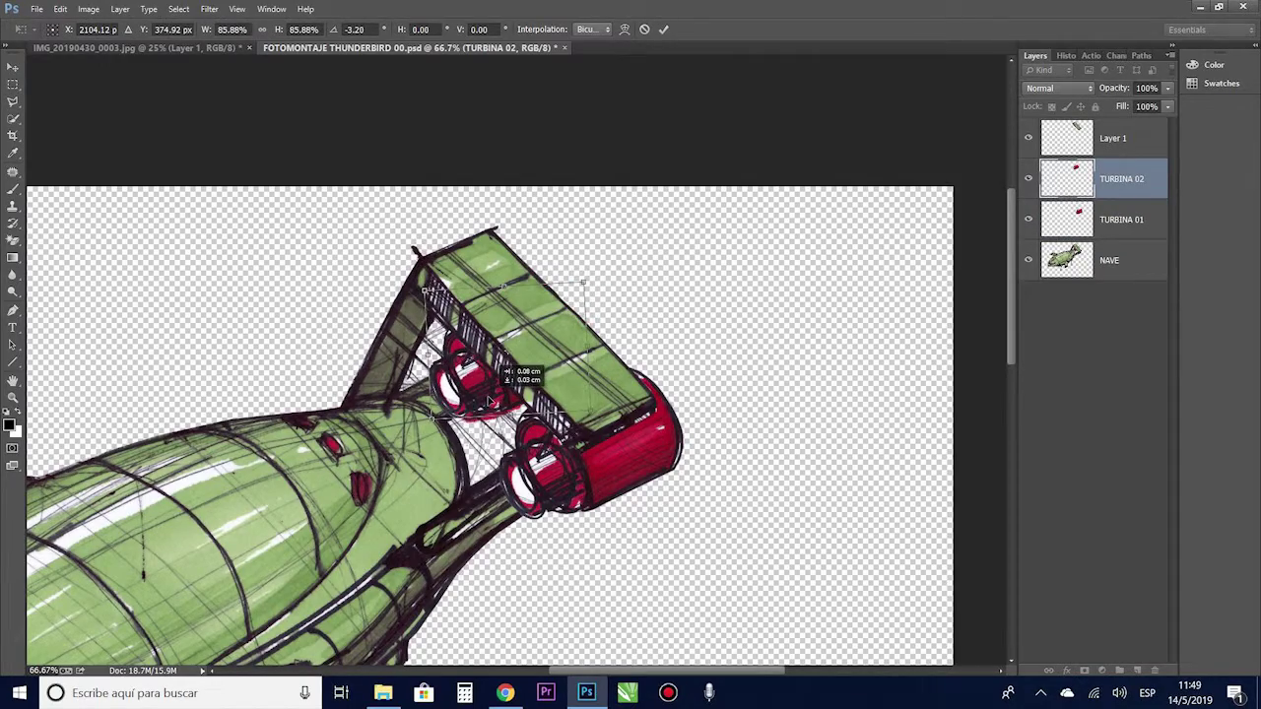
pyautogui.press('Return')
pyautogui.click(1121, 218)
pyautogui.hotkey('ctrl', 't')
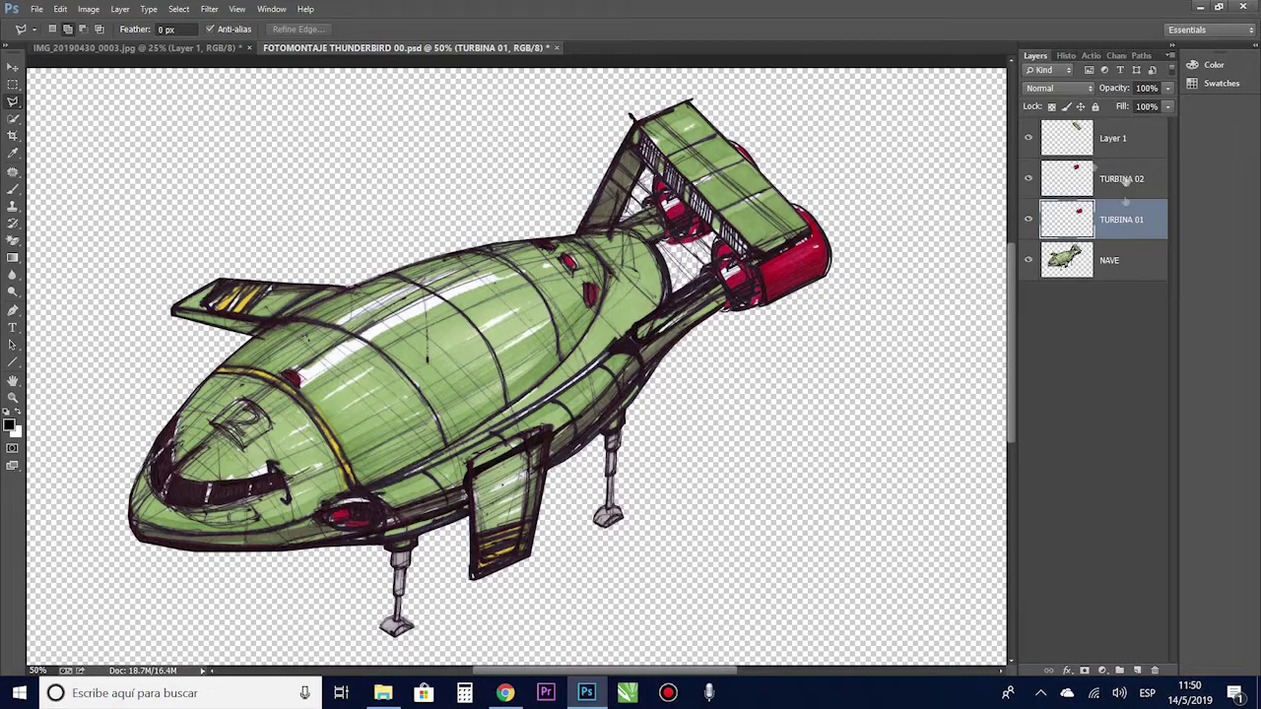
# Group the tailplane, both turbine and ship layers into a group named NAVE.
pyautogui.keyDown('shift'); pyautogui.click(1113, 143); pyautogui.keyUp('shift')
pyautogui.rightClick(1110, 141)
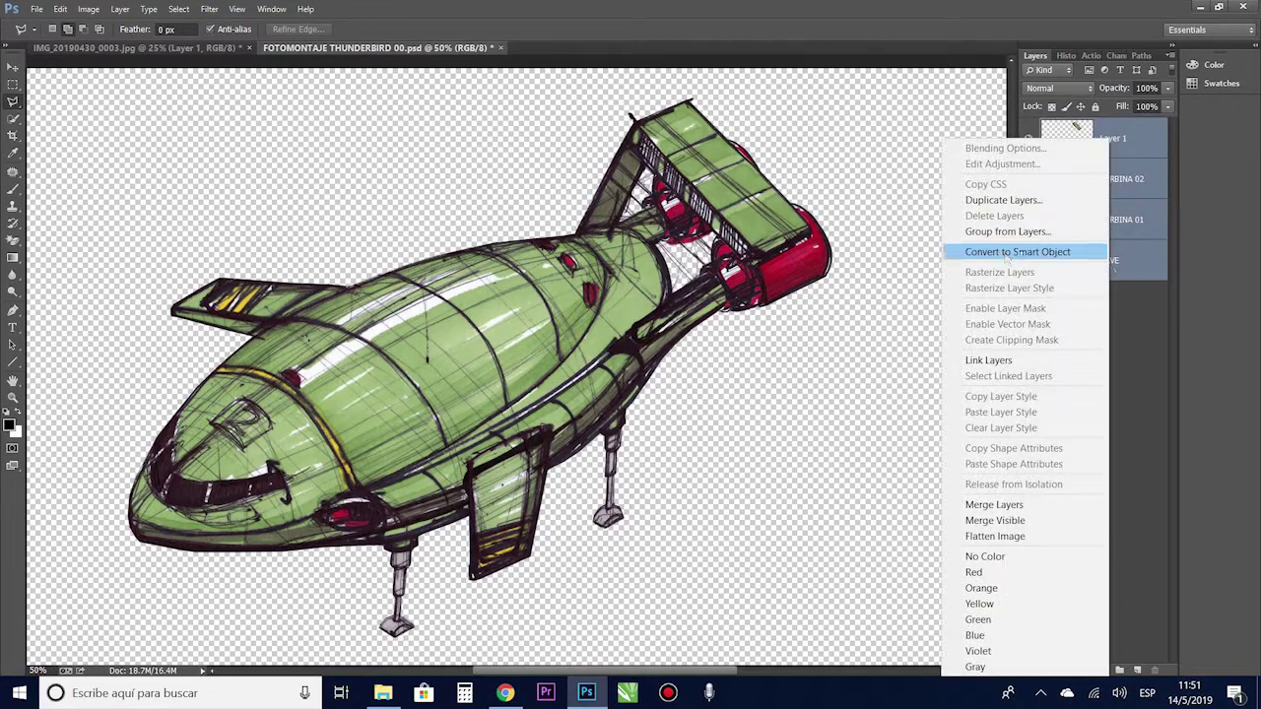
pyautogui.click(1005, 233)
pyautogui.write('NAVE')
pyautogui.press('Return')
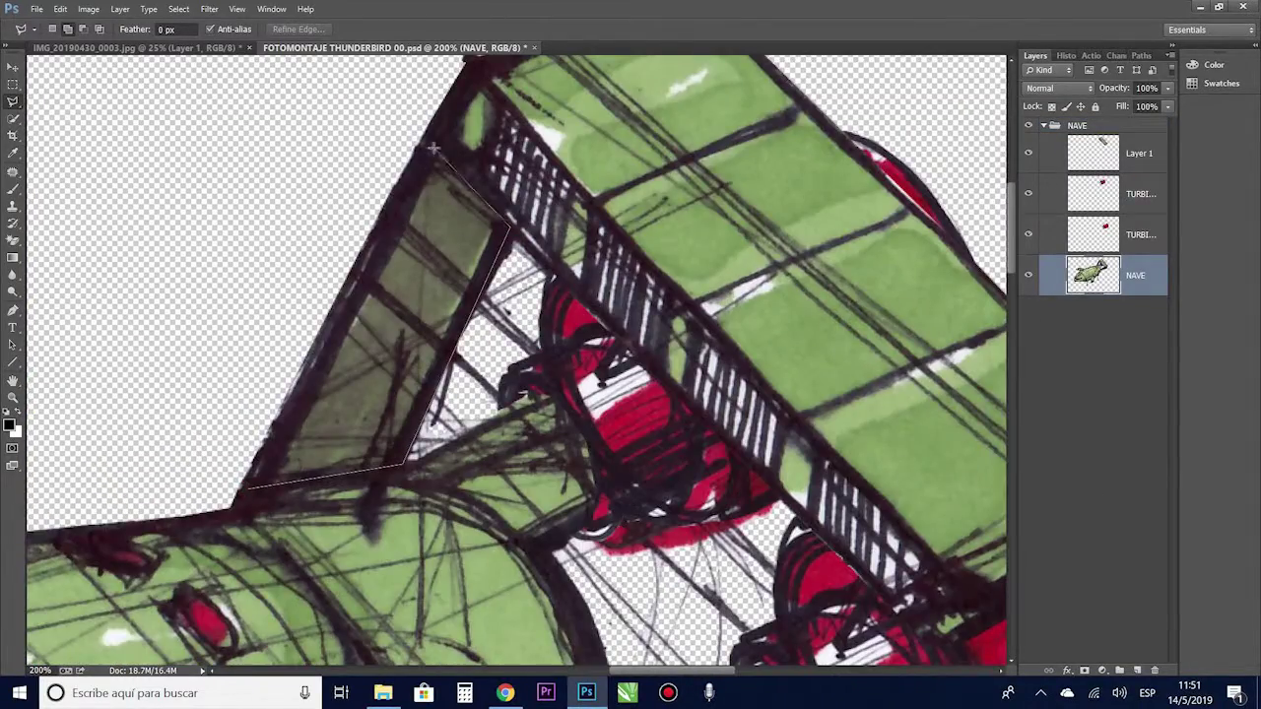
# Copy the selected far tail strut to a new layer and move the copy down to the near engine.
pyautogui.hotkey('ctrl', 'j')
pyautogui.scroll(-3, 512, 355)
pyautogui.press('v')
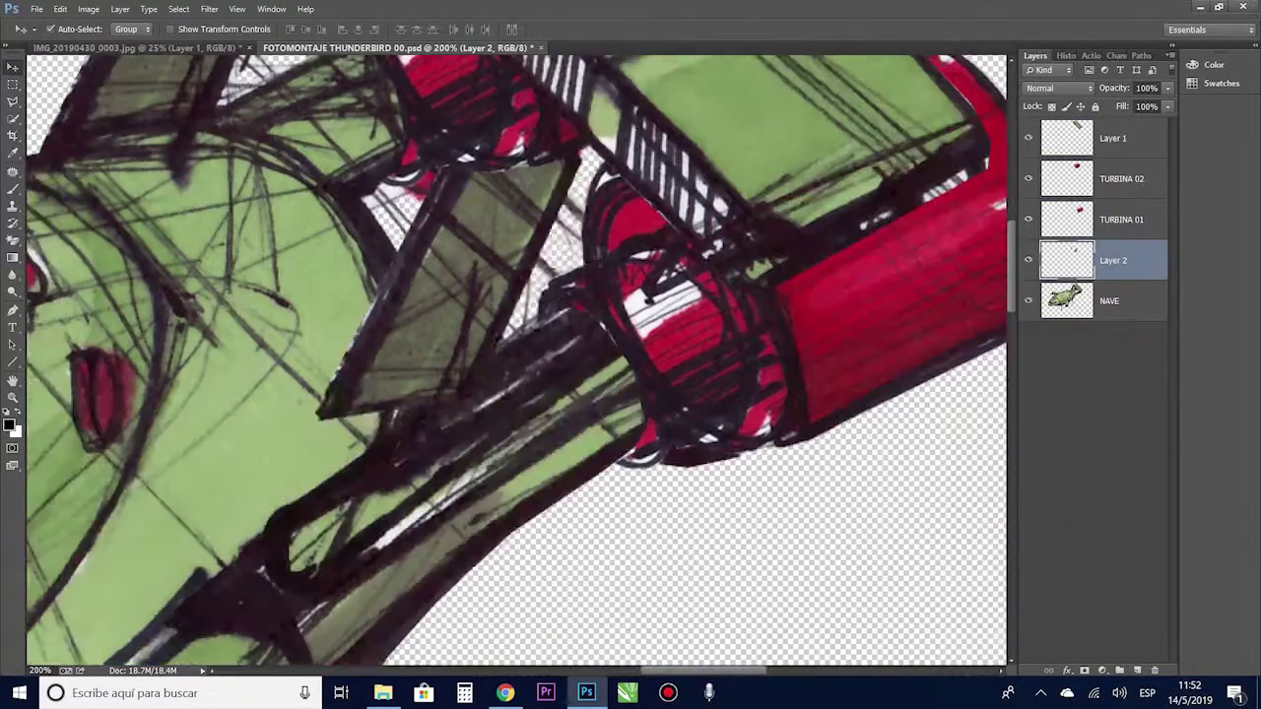
pyautogui.moveTo(591, 335); pyautogui.dragTo(594, 591)
pyautogui.click(60, 9)
pyautogui.moveTo(118, 333)
pyautogui.click(293, 436)
pyautogui.moveTo(513, 540); pyautogui.dragTo(355, 524)
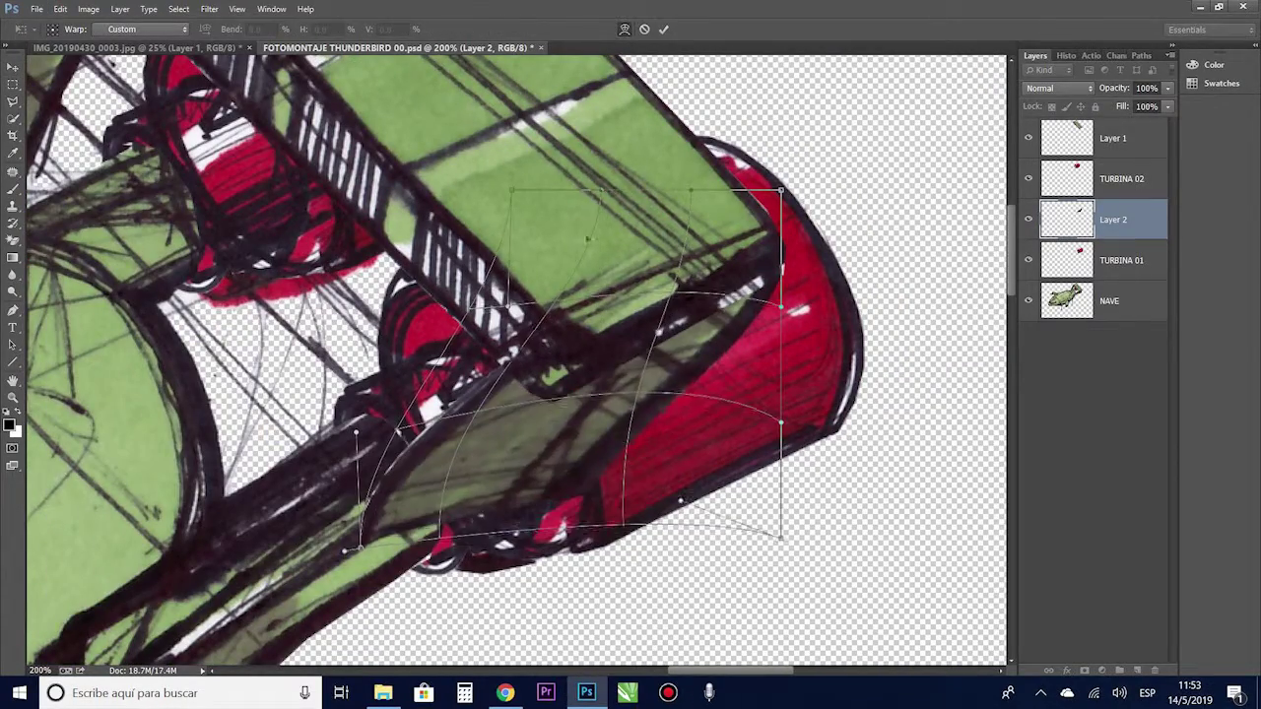
pyautogui.press('Escape')
# Skew and rotate the copied strut so it slants from the tailplane's near edge down to the near boom.
pyautogui.moveTo(691, 381); pyautogui.dragTo(692, 382)
pyautogui.click(60, 9)
pyautogui.moveTo(84, 332)
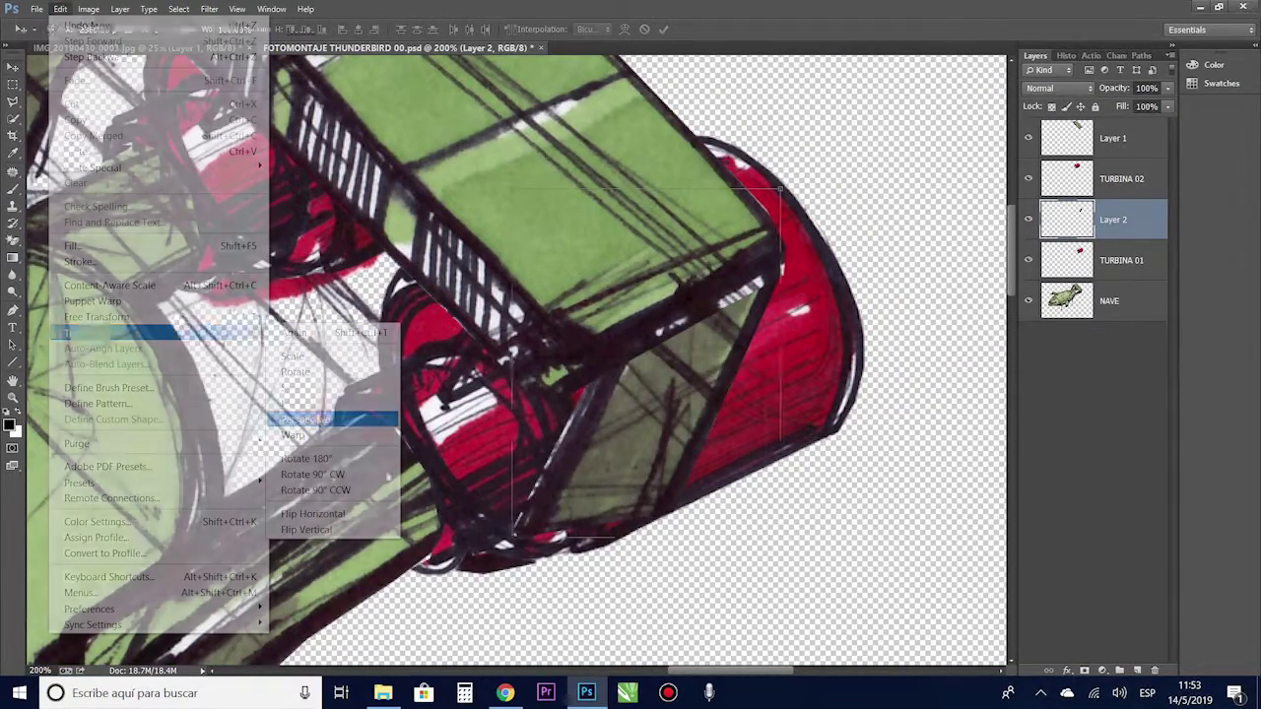
pyautogui.click(340, 499)
pyautogui.moveTo(422, 500); pyautogui.dragTo(414, 498)
pyautogui.moveTo(586, 431); pyautogui.dragTo(588, 428)
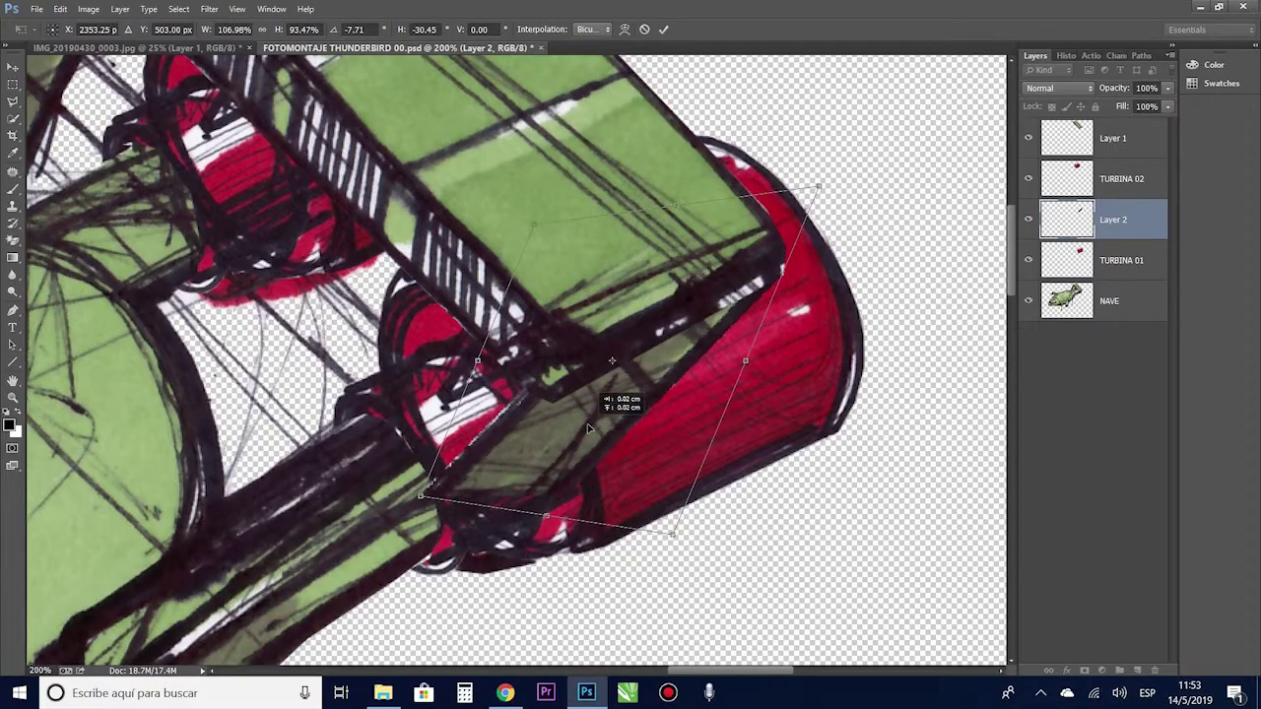
pyautogui.moveTo(746, 360); pyautogui.dragTo(749, 357)
pyautogui.moveTo(423, 494); pyautogui.dragTo(402, 544)
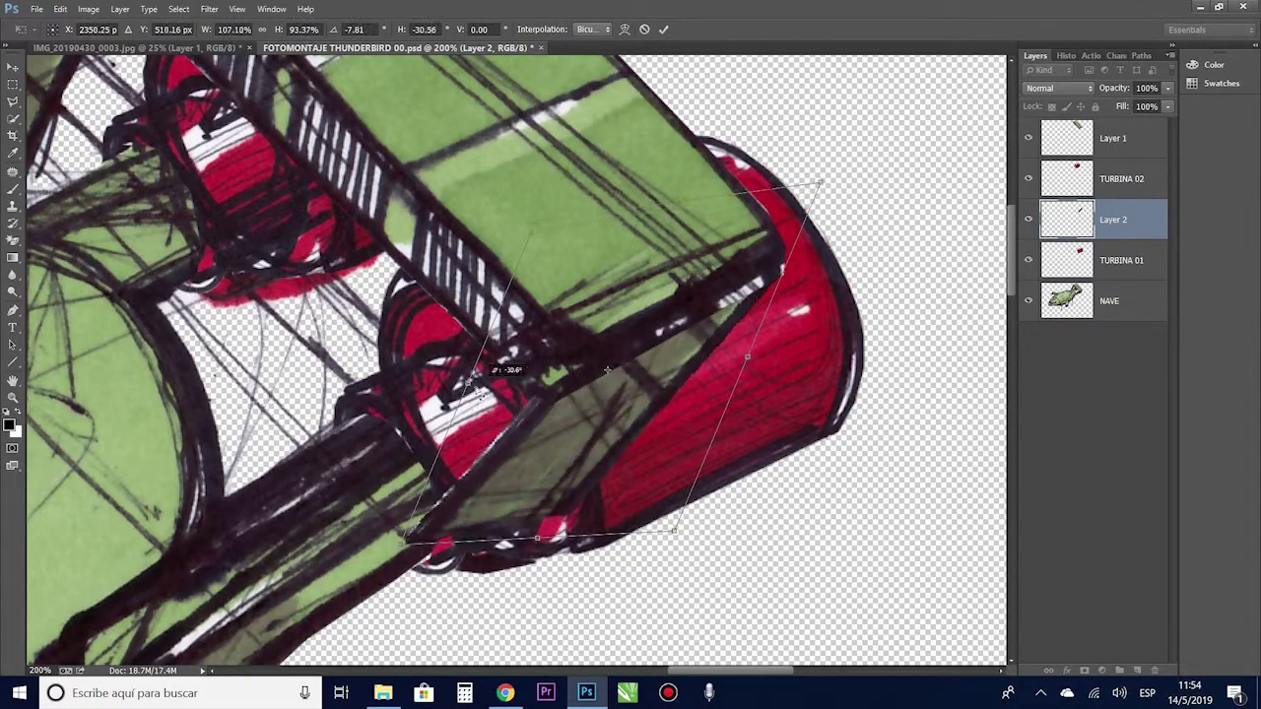
# Stretch and reposition the strut copy to join the near boom with the tailplane, and apply the transform.
pyautogui.moveTo(604, 424); pyautogui.dragTo(642, 386)
pyautogui.moveTo(440, 505); pyautogui.dragTo(380, 512)
pyautogui.moveTo(577, 498); pyautogui.dragTo(451, 504)
pyautogui.moveTo(414, 348); pyautogui.dragTo(345, 449)
pyautogui.scroll(1, 353, 454)
pyautogui.press('Return')
# Group all five ship layers, from NAVE up to Layer 1.
pyautogui.scroll(-3, 702, 509)
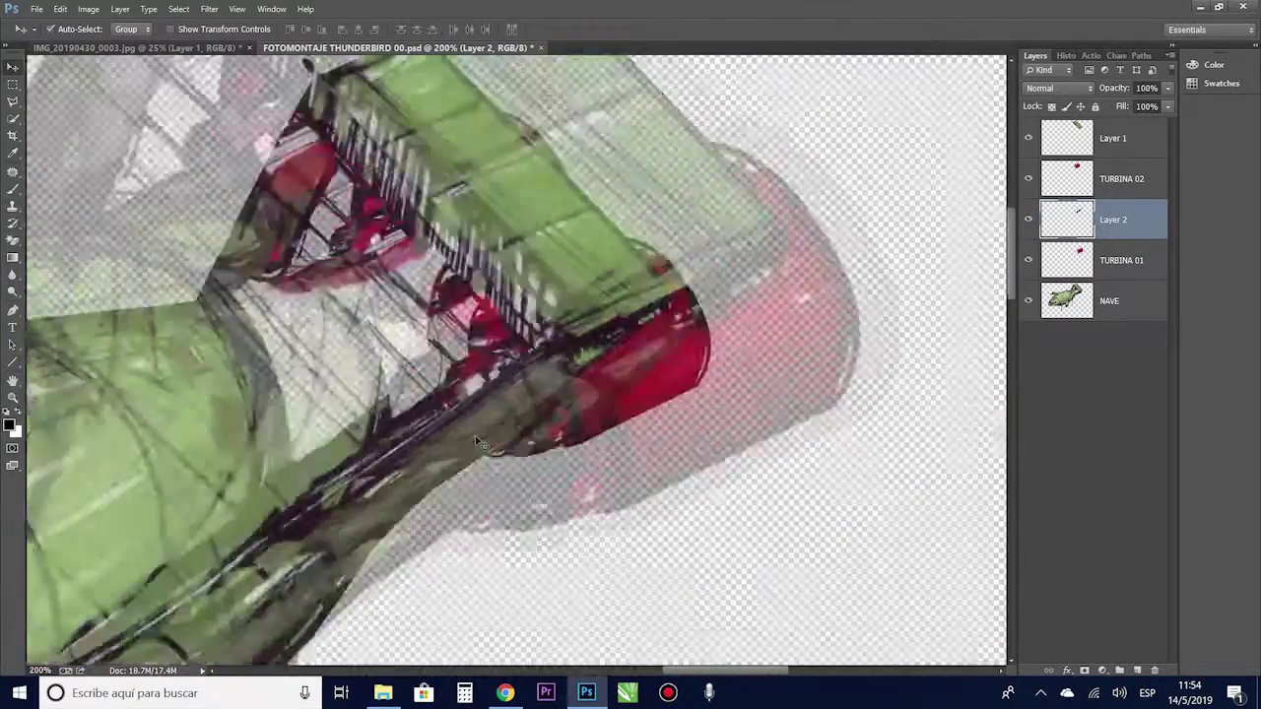
pyautogui.scroll(-1, 701, 508)
pyautogui.click(1109, 300)
pyautogui.keyDown('shift'); pyautogui.click(1113, 138); pyautogui.keyUp('shift')
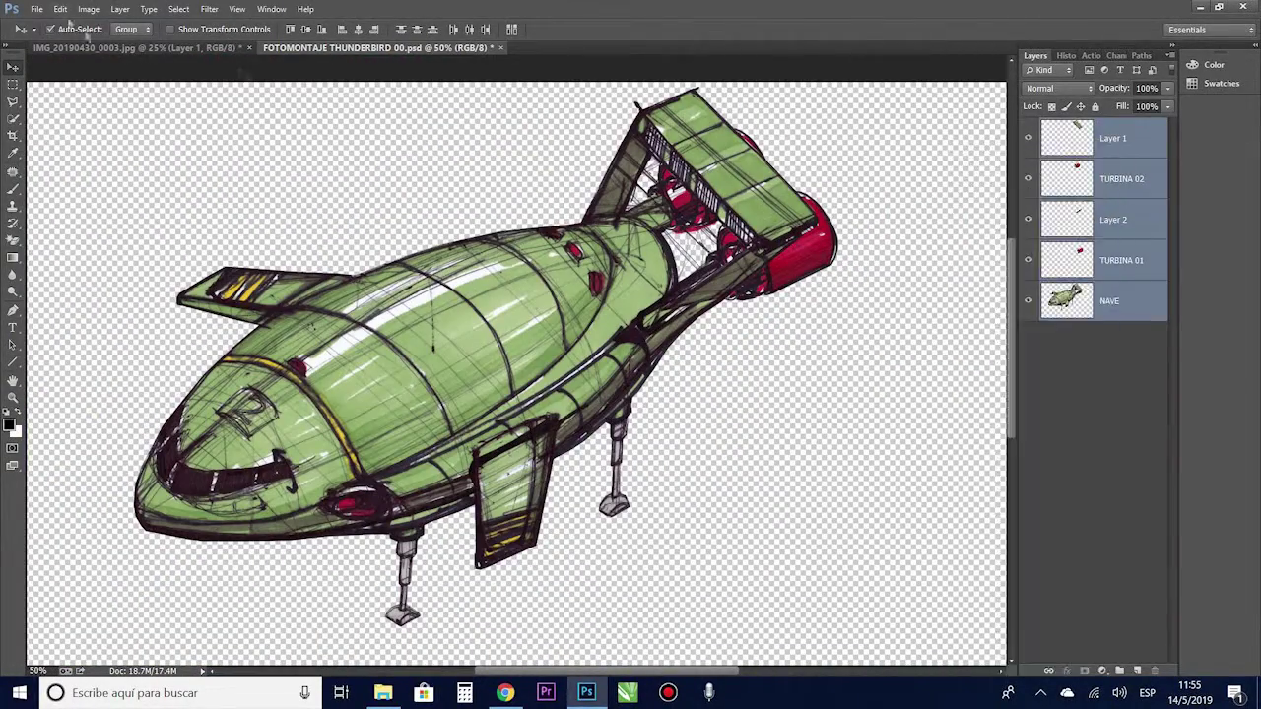
pyautogui.rightClick(1114, 140)
pyautogui.click(1011, 232)
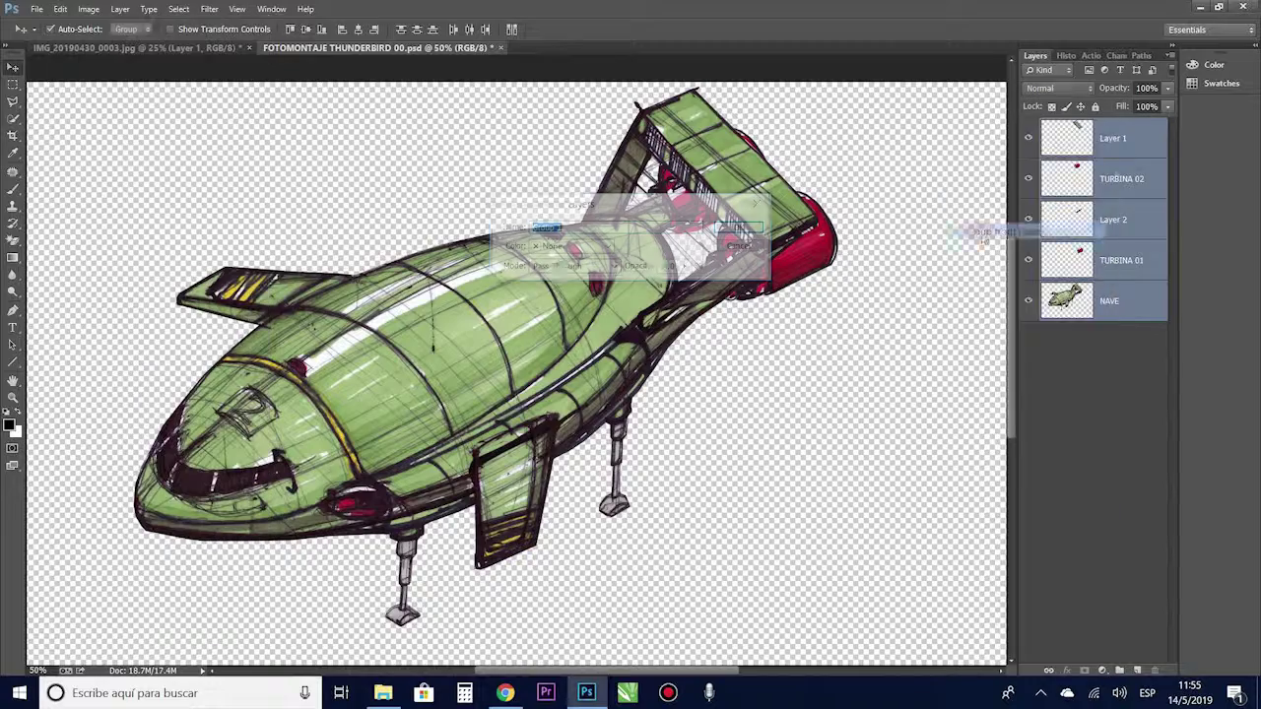
pyautogui.press('Return')
# Select the layers inside the new group, and restore the ungrouped layer stack from the document history.
pyautogui.click(1044, 126)
pyautogui.click(1141, 153)
pyautogui.keyDown('shift'); pyautogui.click(1141, 317); pyautogui.keyUp('shift')
pyautogui.rightClick(1143, 321)
pyautogui.click(1176, 88)
pyautogui.click(1066, 56)
pyautogui.click(1070, 641)
pyautogui.click(1033, 56)
# Select all five ship layers, save a PNG copy named FOTOMONTAJE THUNDERBIRD 00 in the VARIOS folder, and open it.
pyautogui.click(1110, 301)
pyautogui.keyDown('shift'); pyautogui.click(1113, 139); pyautogui.keyUp('shift')
pyautogui.click(1170, 56)
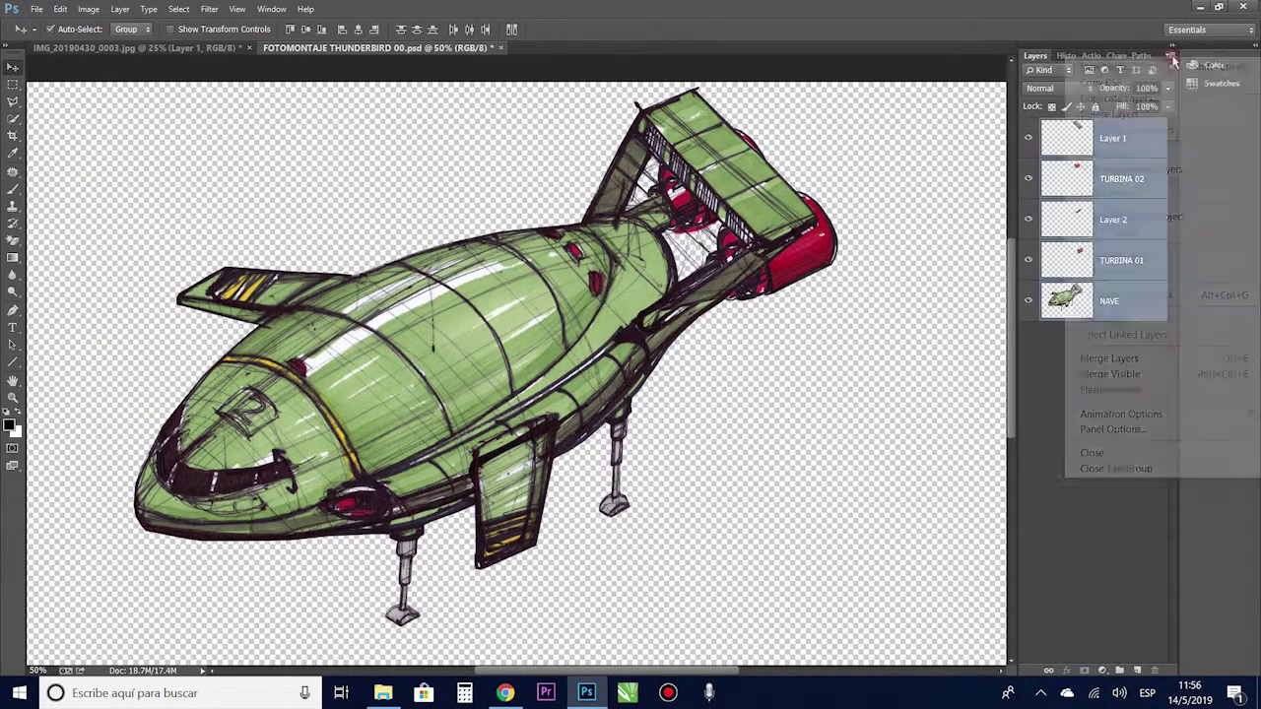
pyautogui.click(1092, 392)
pyautogui.hotkey('ctrl', 'shift', 's')
pyautogui.click(676, 498)
pyautogui.click(630, 427)
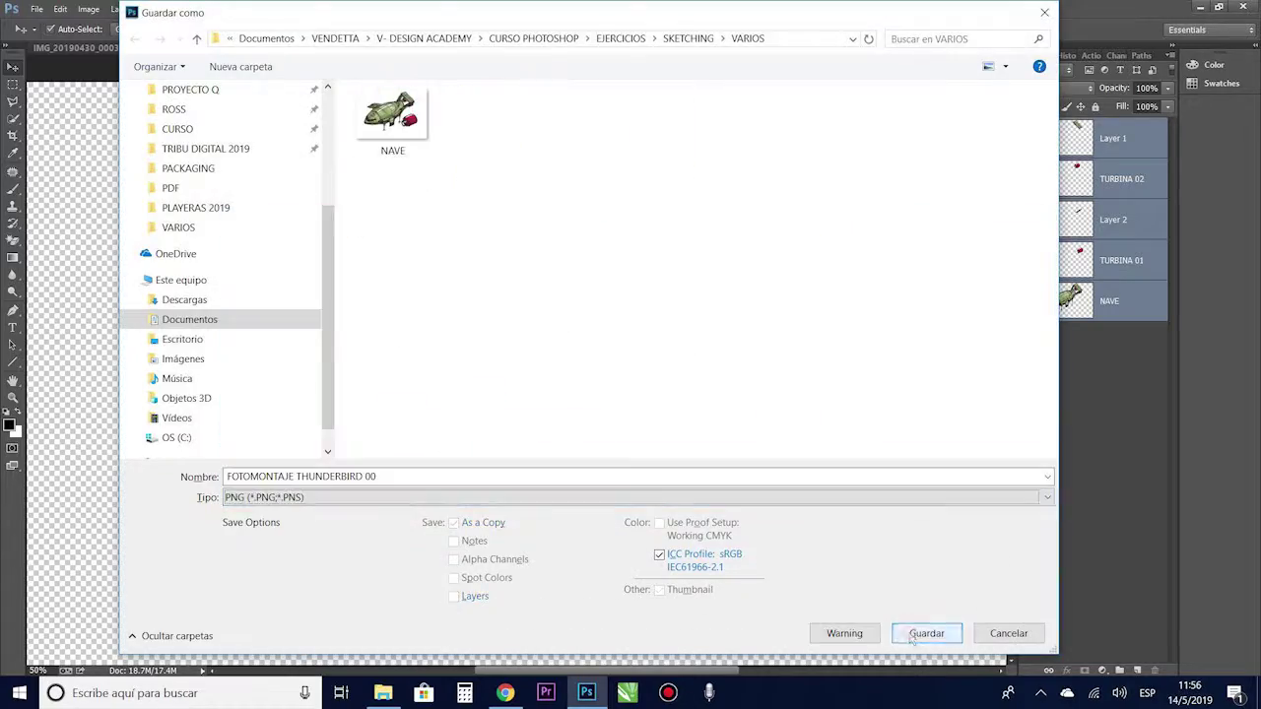
pyautogui.click(920, 634)
pyautogui.click(692, 204)
pyautogui.doubleClick(399, 148)
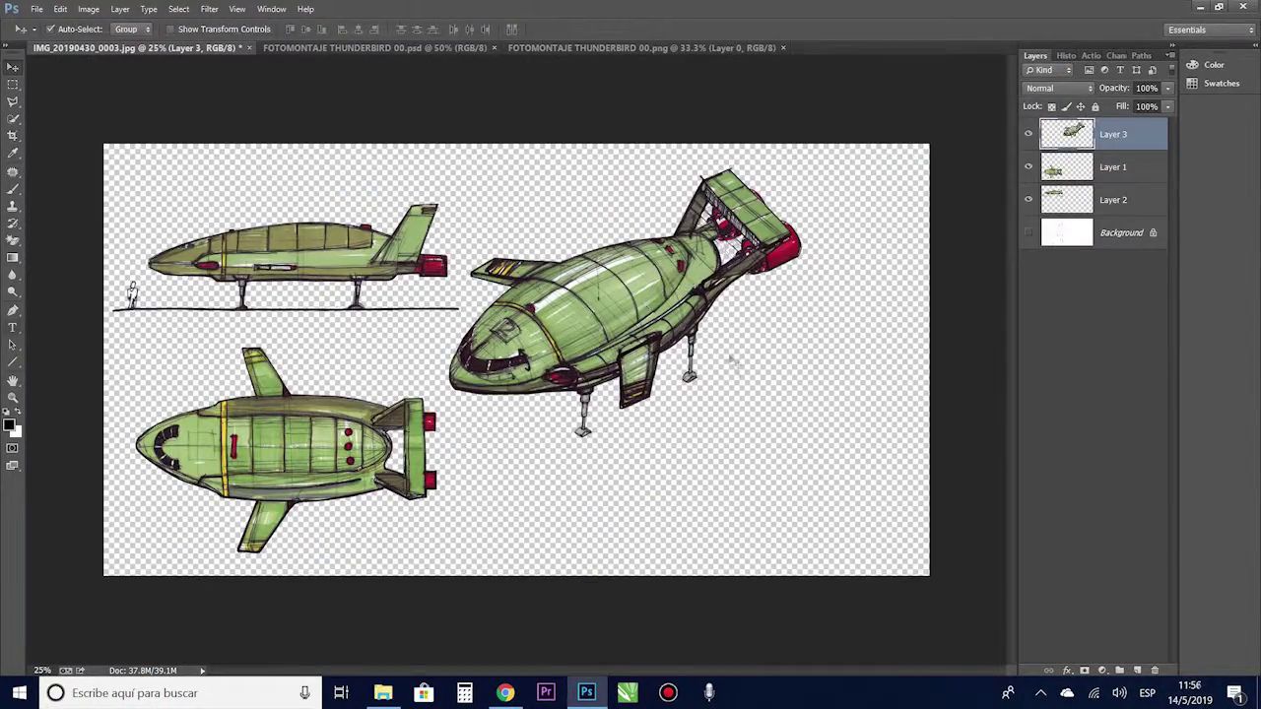
# Crop the empty strip off the right side of the three-view sketch sheet.
pyautogui.press('c')
pyautogui.moveTo(929, 359); pyautogui.dragTo(890, 344)
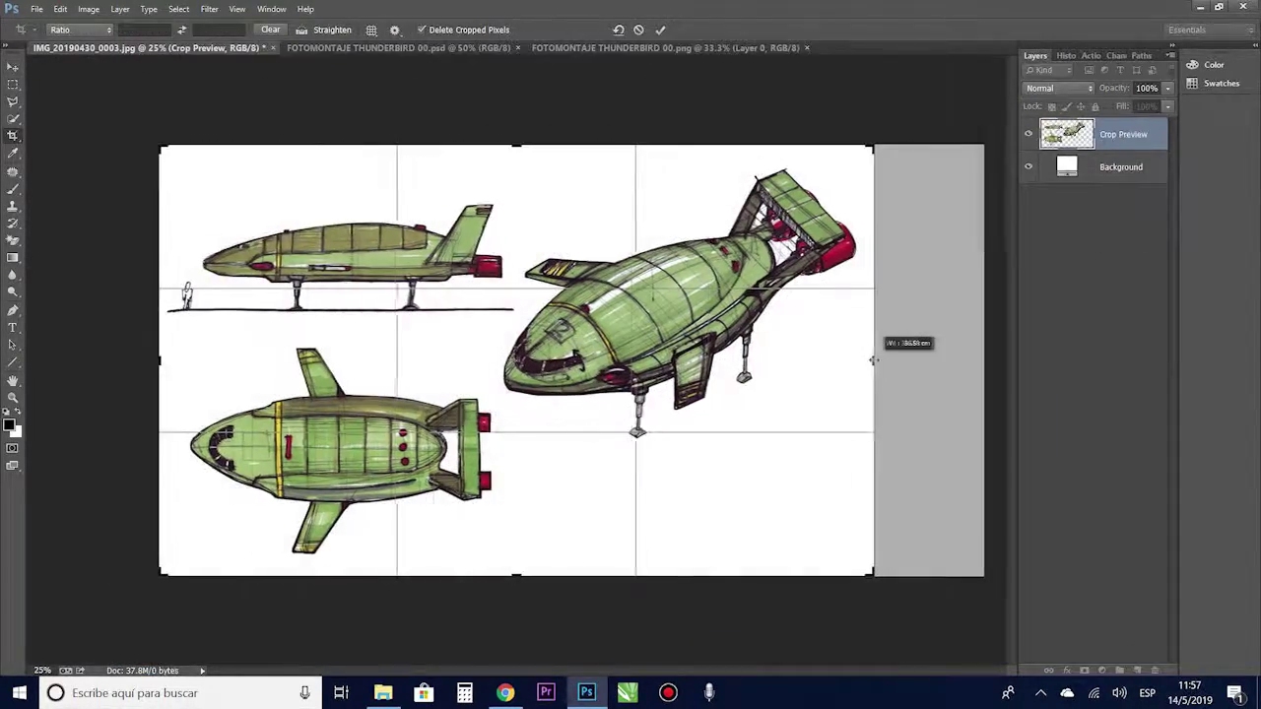
pyautogui.press('Return')
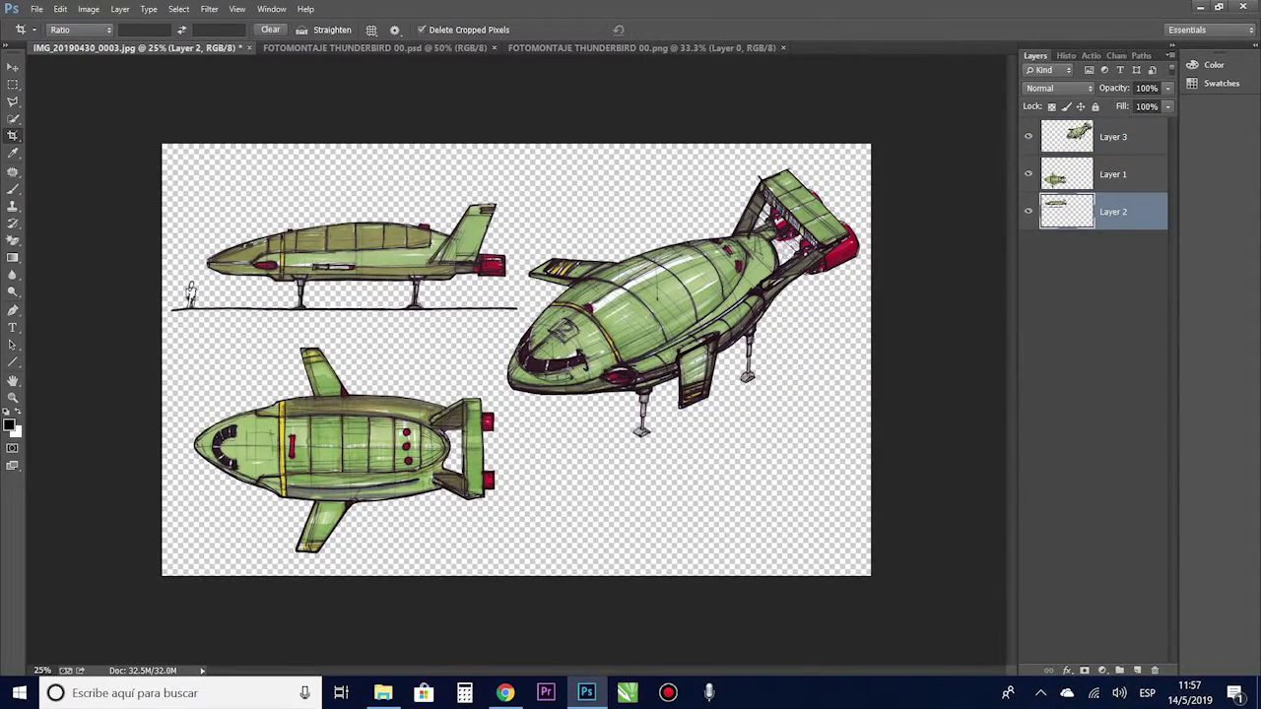
# Open the logo file V DESIGN ACADEMY RED.png and return to the sketch sheet document.
pyautogui.click(36, 9)
pyautogui.moveTo(99, 188)
pyautogui.click(412, 217)
pyautogui.doubleClick(420, 417)
pyautogui.doubleClick(670, 261)
pyautogui.hotkey('ctrl', 'Tab')
# Reposition the perspective ship, the top view and the red logo, placing the logo near the sheet's lower right corner.
pyautogui.press('v')
pyautogui.hotkey('alt', ']')
pyautogui.hotkey('alt', ']')
pyautogui.hotkey('shift', 'Left')
pyautogui.hotkey('shift', 'Left')
pyautogui.moveTo(687, 507); pyautogui.dragTo(746, 532)
pyautogui.moveTo(419, 434); pyautogui.dragTo(412, 421)
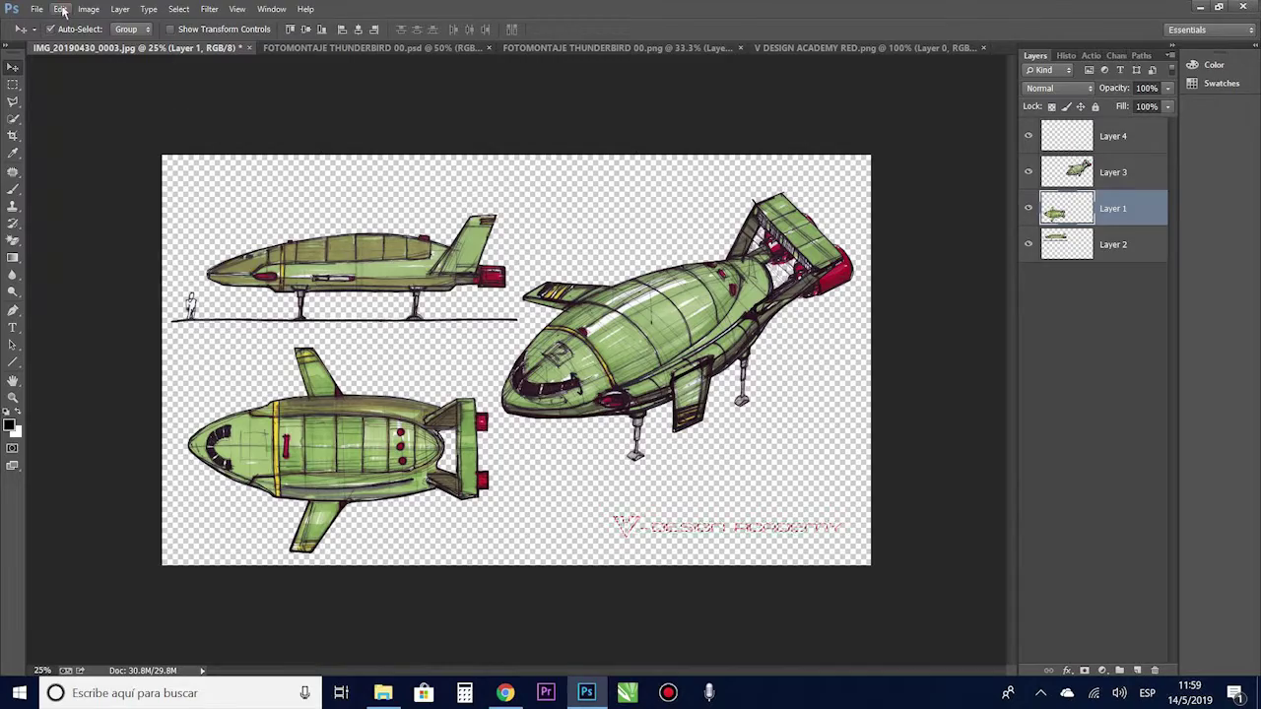
# Stroke the selected outline of the V-Design Academy logo.
pyautogui.click(64, 12)
pyautogui.click(68, 247)
pyautogui.click(620, 156)
pyautogui.hotkey('ctrl', '+')
pyautogui.hotkey('ctrl', '+')
pyautogui.hotkey('ctrl', '+')
pyautogui.moveTo(867, 582); pyautogui.dragTo(397, 236)
# Rename the layers from top to bottom as ACADEMY, NAVE, VISTA SUP and VISTA LAT.
pyautogui.doubleClick(1113, 136)
pyautogui.write('ACADEMY')
pyautogui.press('Tab')
pyautogui.write('NAVE')
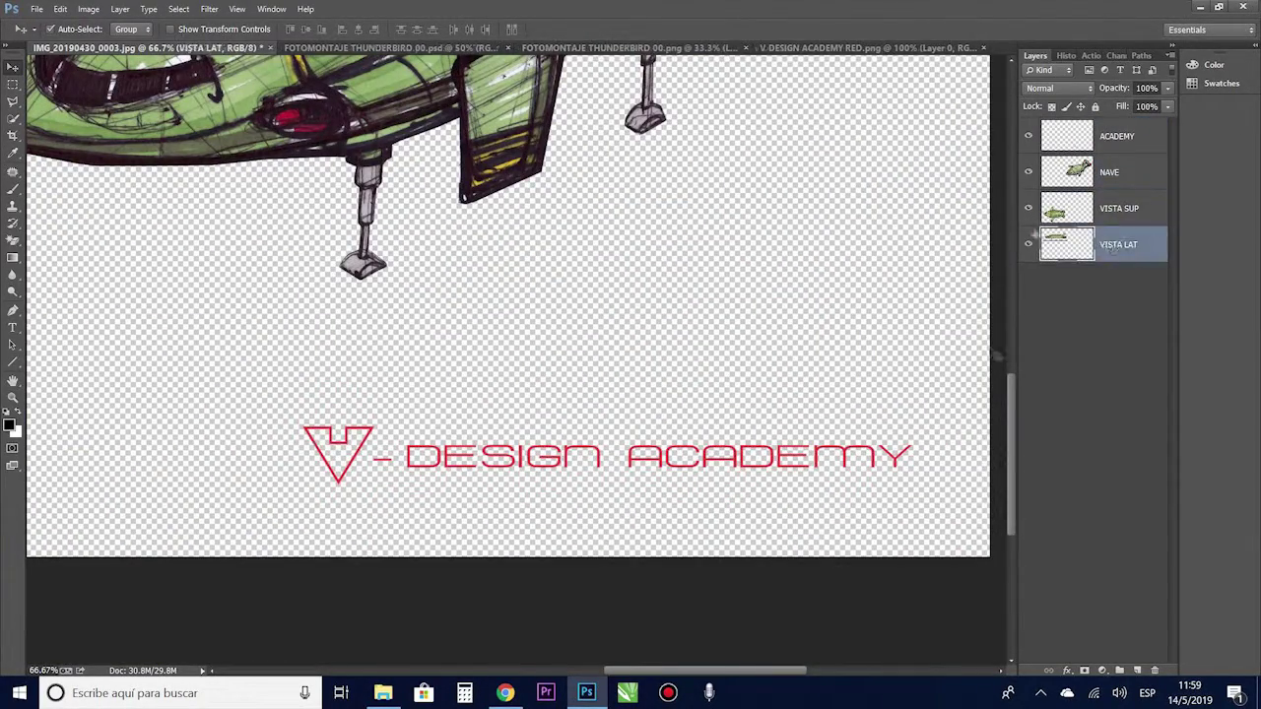
# Enlarge the logo on the ACADEMY layer by stretching it to the left, and apply the transform.
pyautogui.click(1067, 670)
pyautogui.click(1118, 136)
pyautogui.hotkey('ctrl', 't')
pyautogui.moveTo(301, 452); pyautogui.dragTo(195, 452)
pyautogui.doubleClick(801, 455)
# Add a Multiply drop shadow to the logo with 50% opacity, 1 px distance and 1 px size.
pyautogui.click(1067, 670)
pyautogui.click(1113, 662)
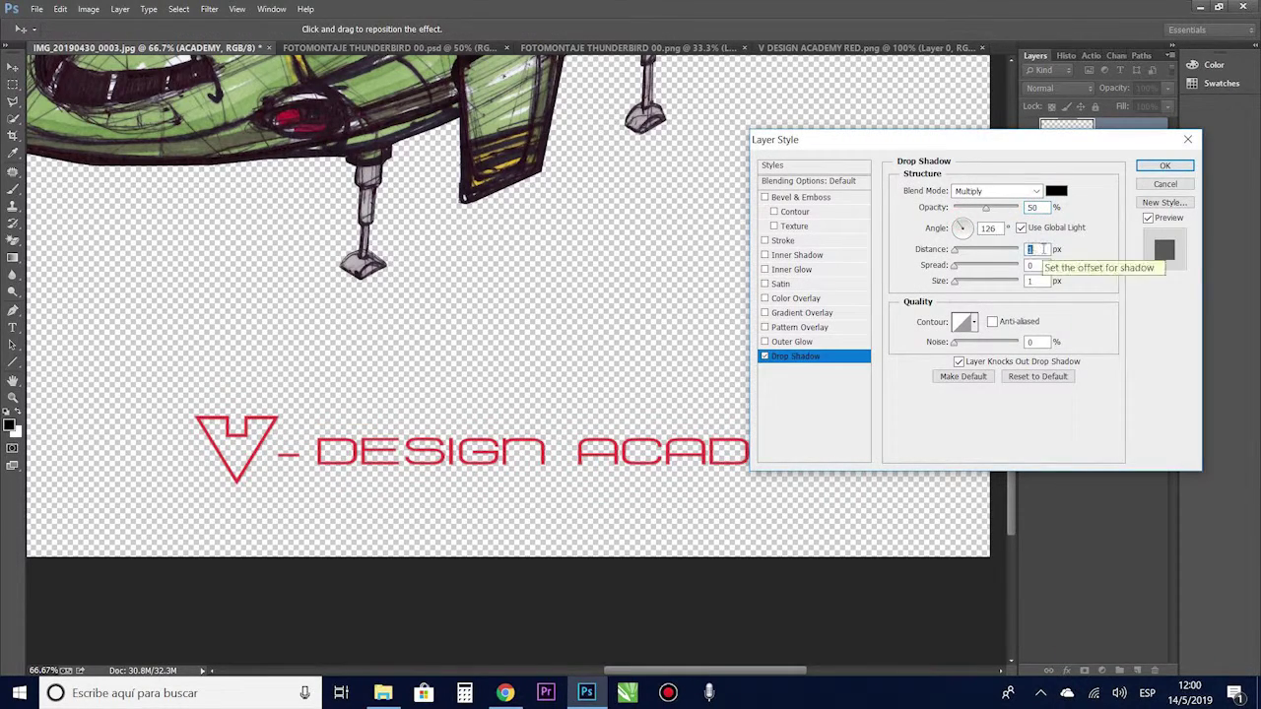
pyautogui.click(1165, 165)
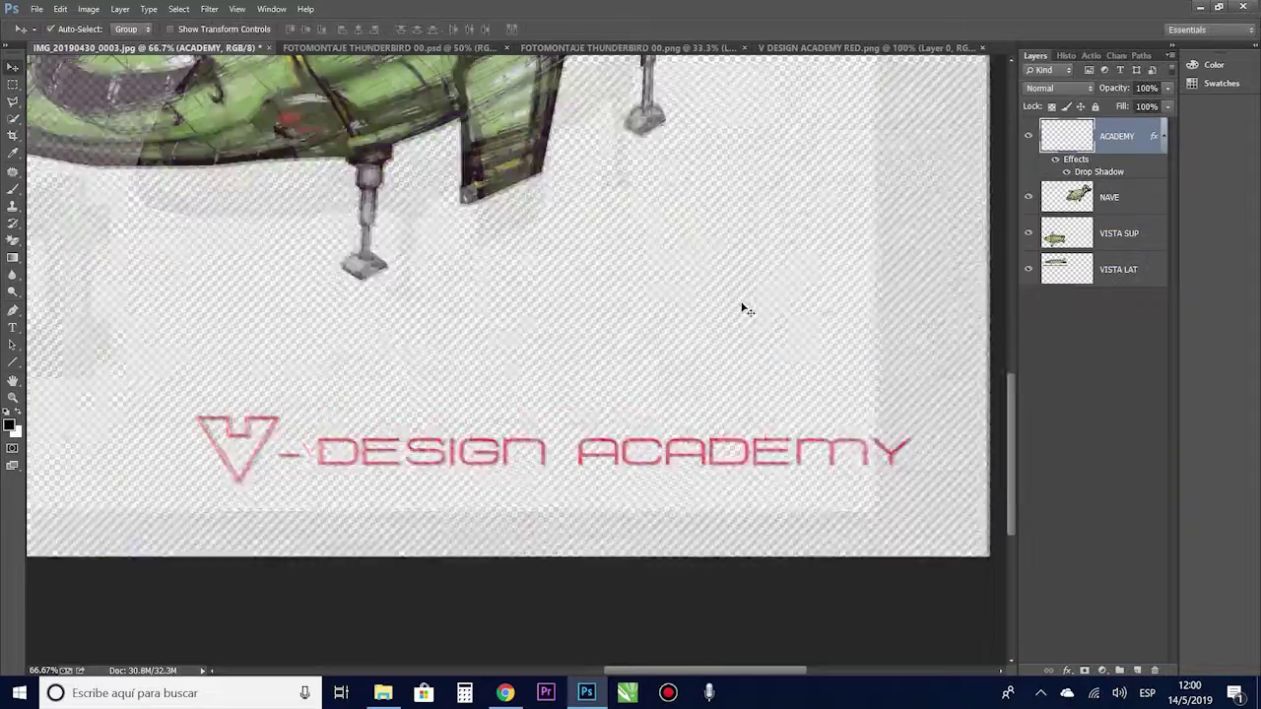
# Save the finished sheet as the layered document ARMADO THUNDERBIRD.psd.
pyautogui.hotkey('ctrl', '-')
pyautogui.hotkey('ctrl', '-')
pyautogui.hotkey('ctrl', 'shift', 's')
pyautogui.write('D')
pyautogui.press('Return')
# Save a flattened image copy of the finished sheet in another file format.
pyautogui.hotkey('ctrl', 'shift', 's')
pyautogui.click(641, 498)
pyautogui.click(281, 329)
pyautogui.click(928, 636)
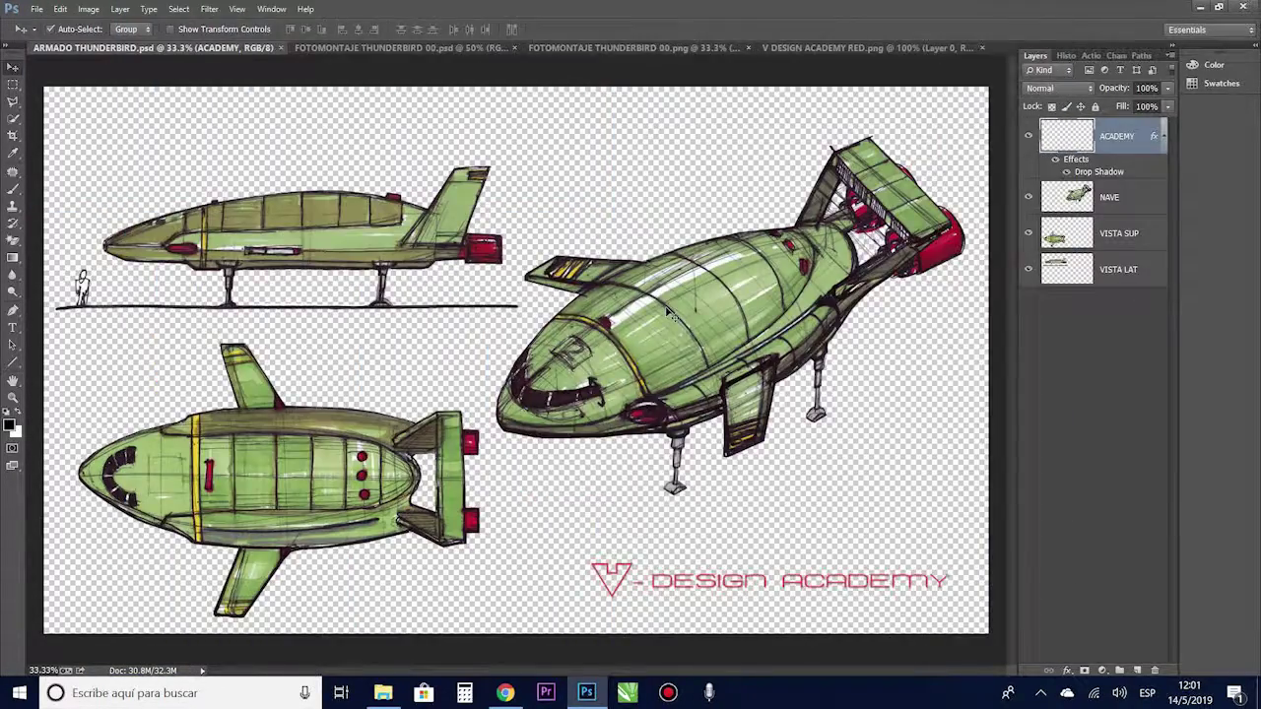
# Switch to File Explorer and open the exported sheet from the CURSO PHOTOSHOP folder to view it.
pyautogui.hotkey('ctrl', 'o')
pyautogui.doubleClick(410, 141)
pyautogui.hotkey('alt', 'Tab')
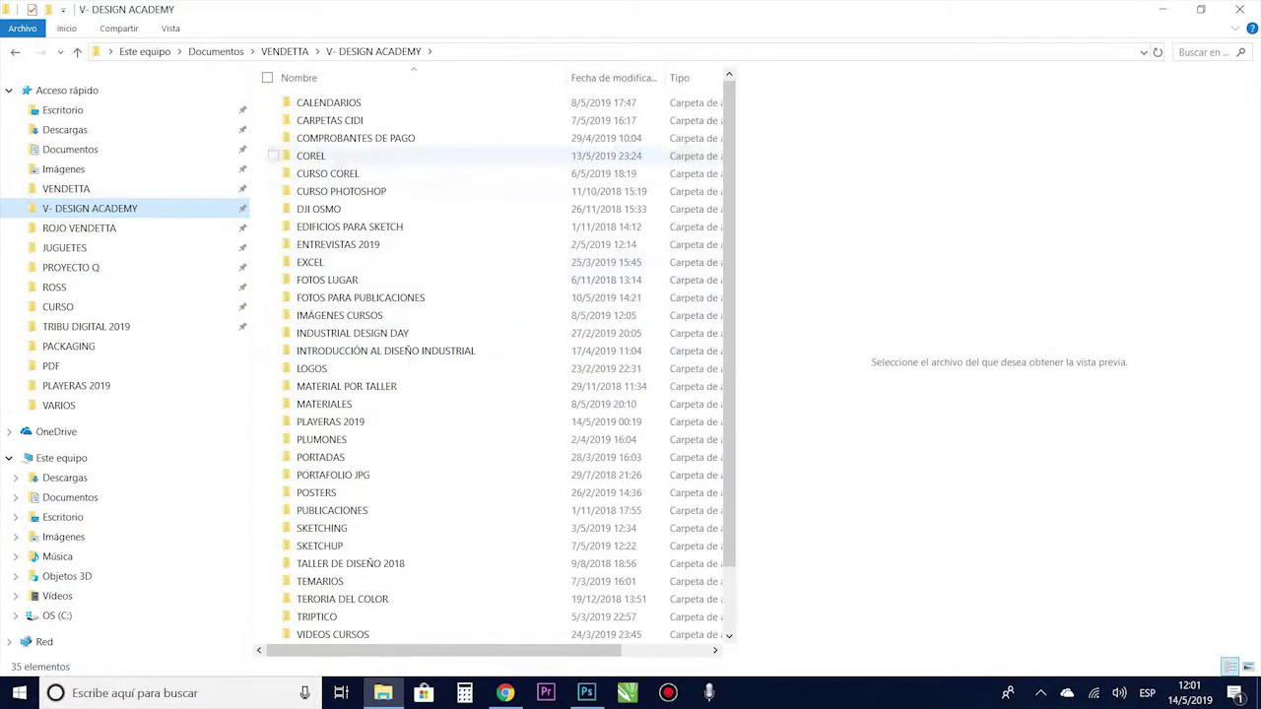
pyautogui.doubleClick(341, 191)
pyautogui.doubleClick(321, 138)
pyautogui.doubleClick(492, 127)
pyautogui.click(621, 656)
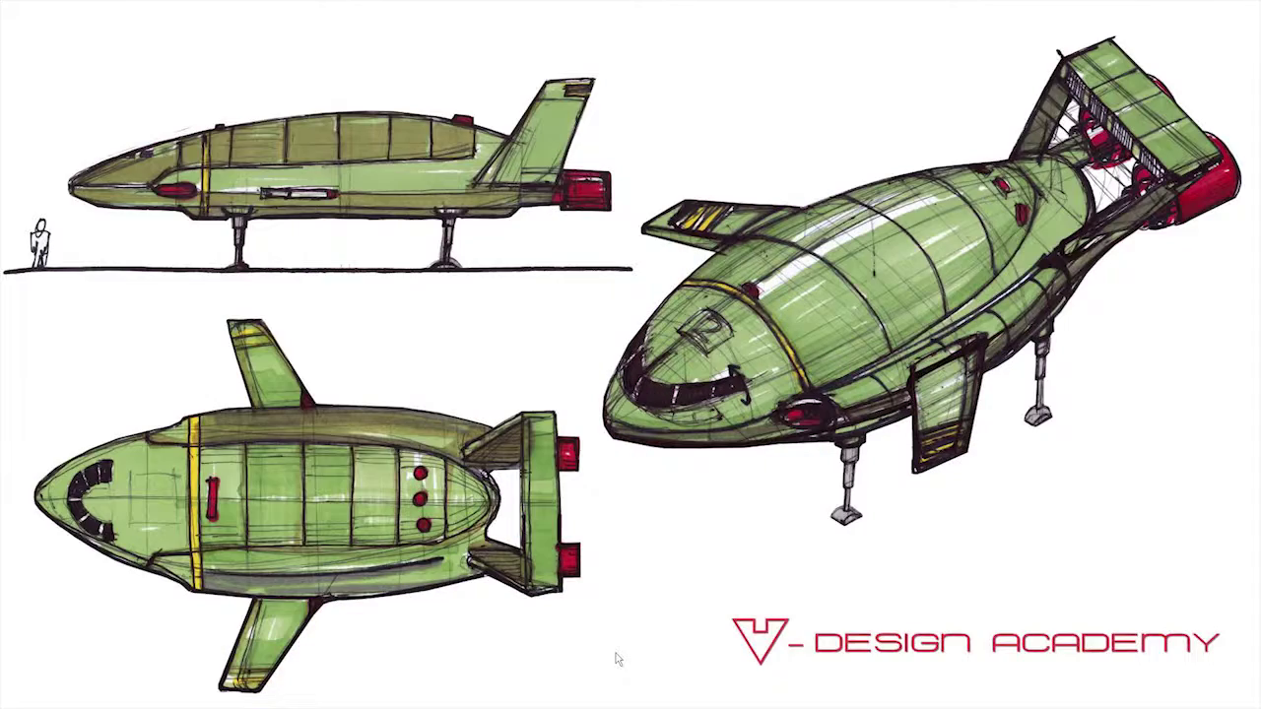